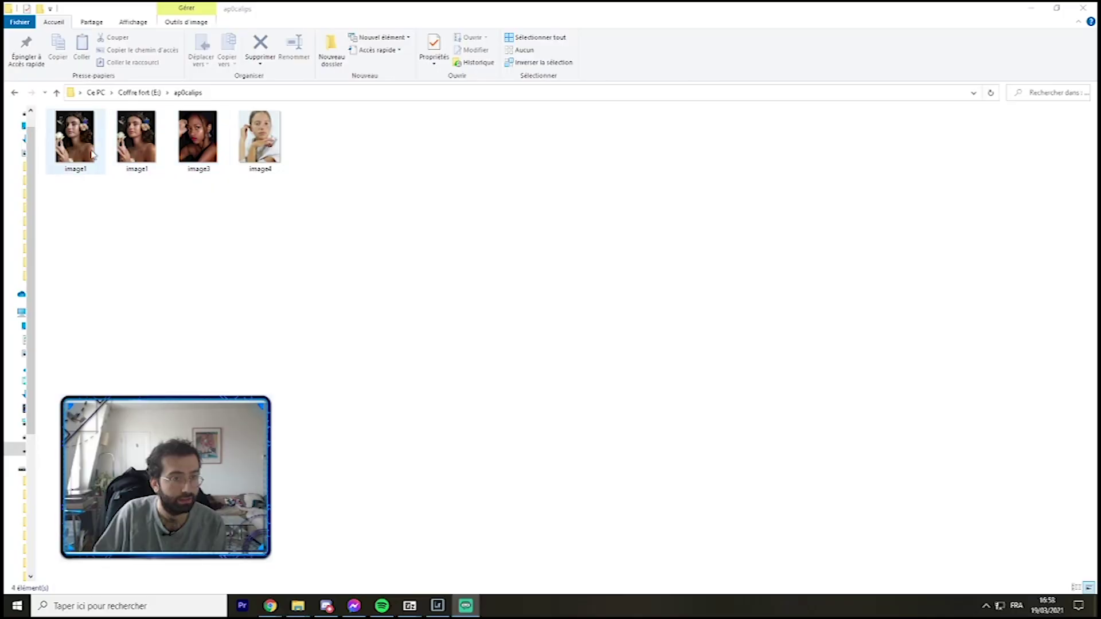
Open the first image1 portrait and inspect the woman's face and flowers up close.
{"action": "double_click", "coordinate": [83, 146]}
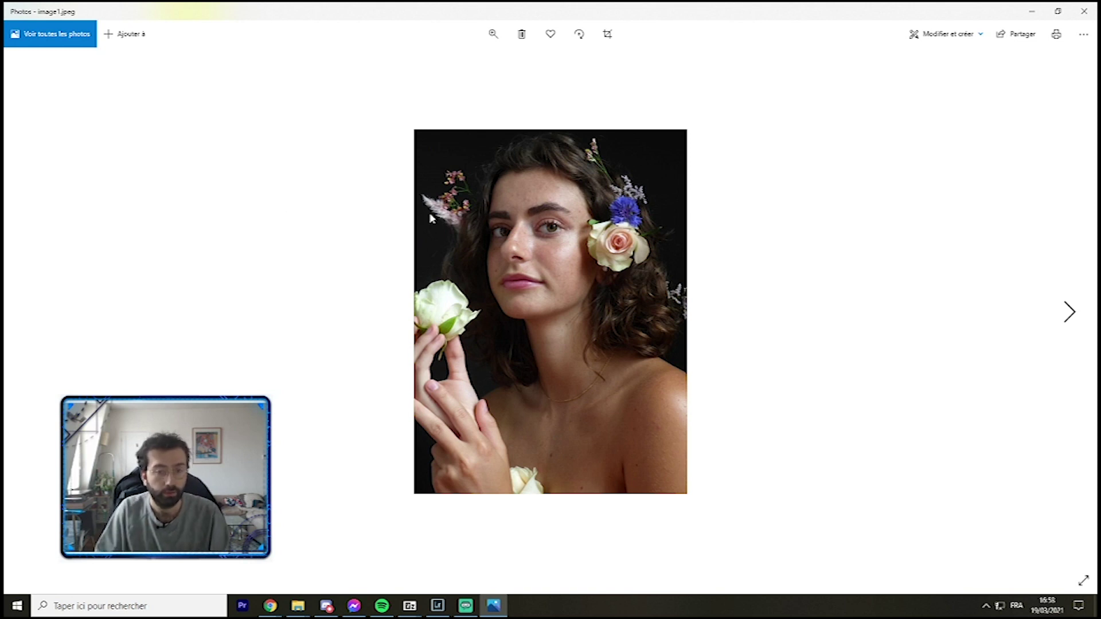
{"action": "scroll", "coordinate": [598, 301], "scroll_direction": "up", "scroll_amount": 2}
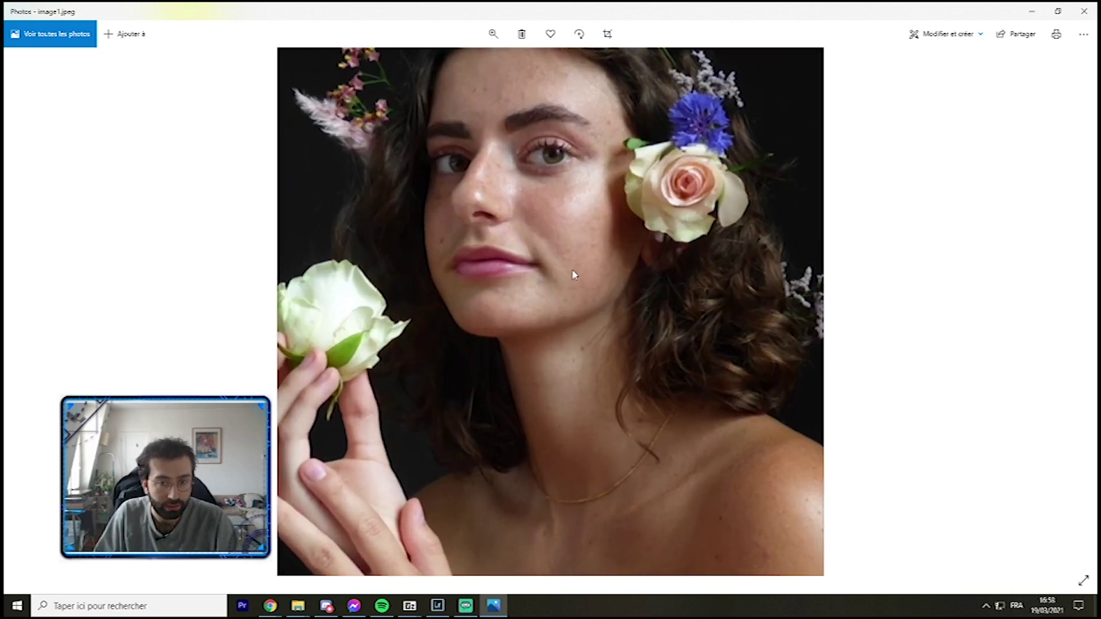
{"action": "scroll", "coordinate": [571, 276], "scroll_direction": "down", "scroll_amount": 2}
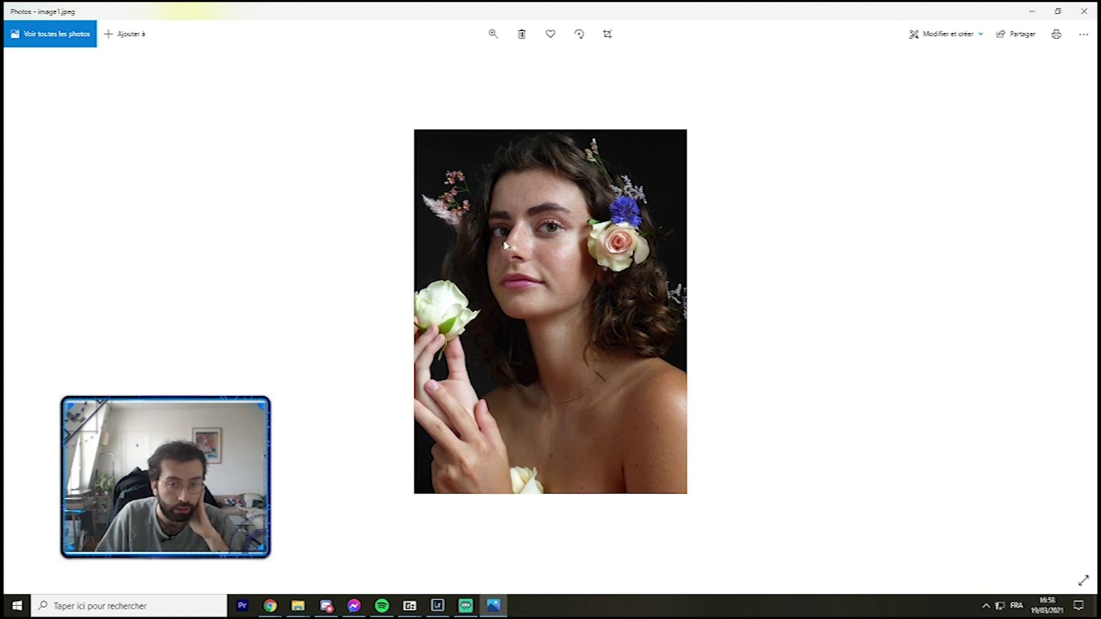
{"action": "scroll", "coordinate": [506, 246], "scroll_direction": "up", "scroll_amount": 2}
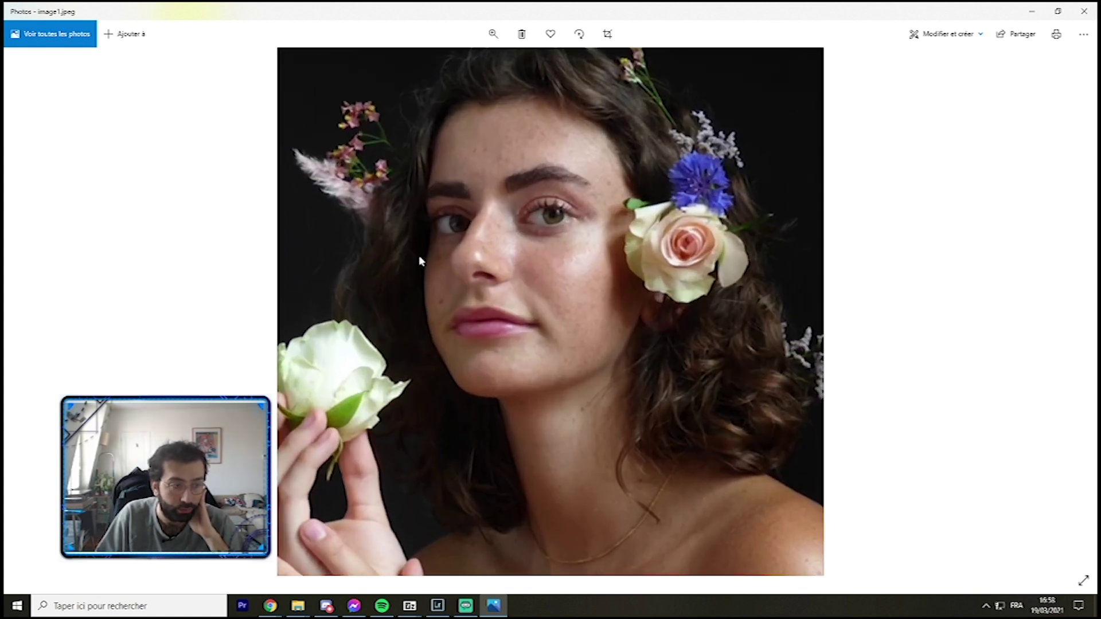
{"action": "scroll", "coordinate": [544, 274], "scroll_direction": "down", "scroll_amount": 2}
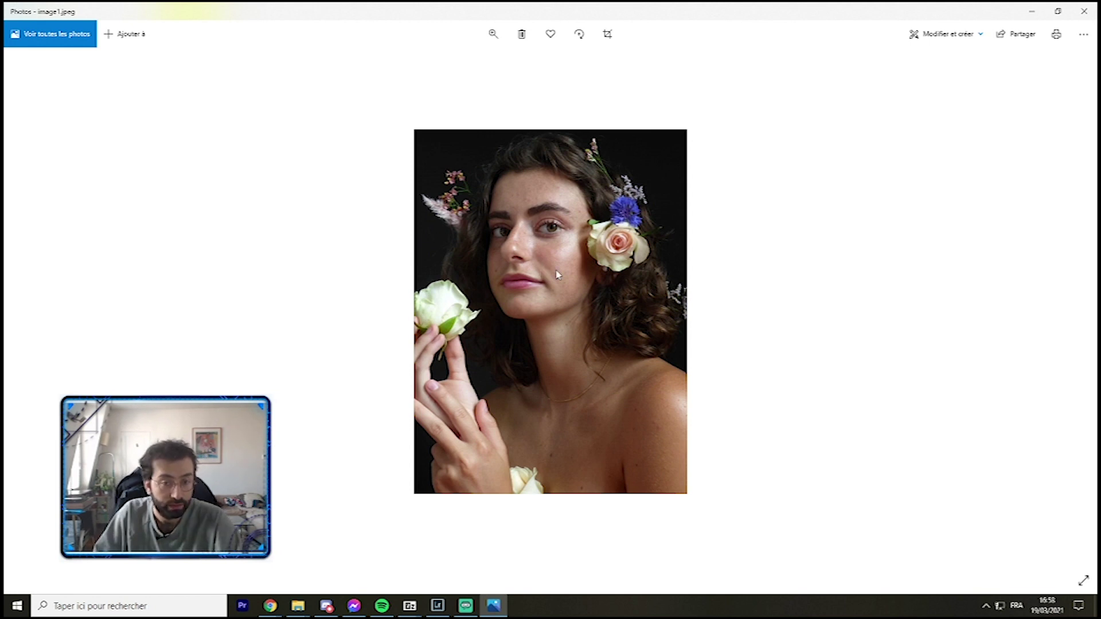
Compare the portrait image1.jpeg with its other version image1.JPG, including a close-up, and close the viewer.
{"action": "left_click", "coordinate": [1070, 312]}
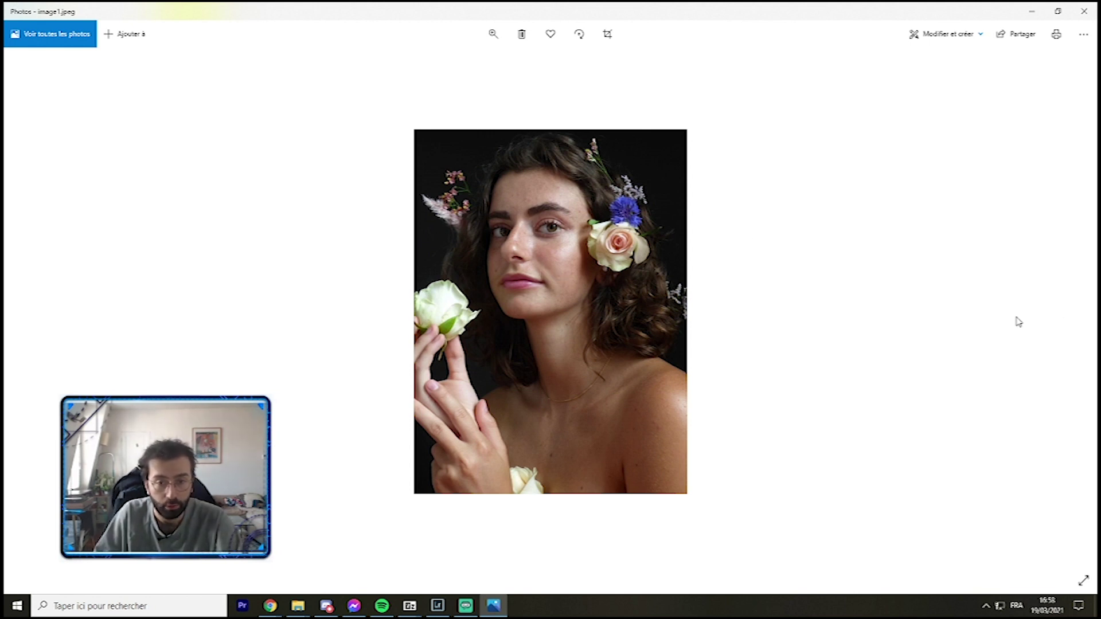
{"action": "key", "text": "Left"}
{"action": "key", "text": "Right"}
{"action": "key", "text": "Left"}
{"action": "key", "text": "Right"}
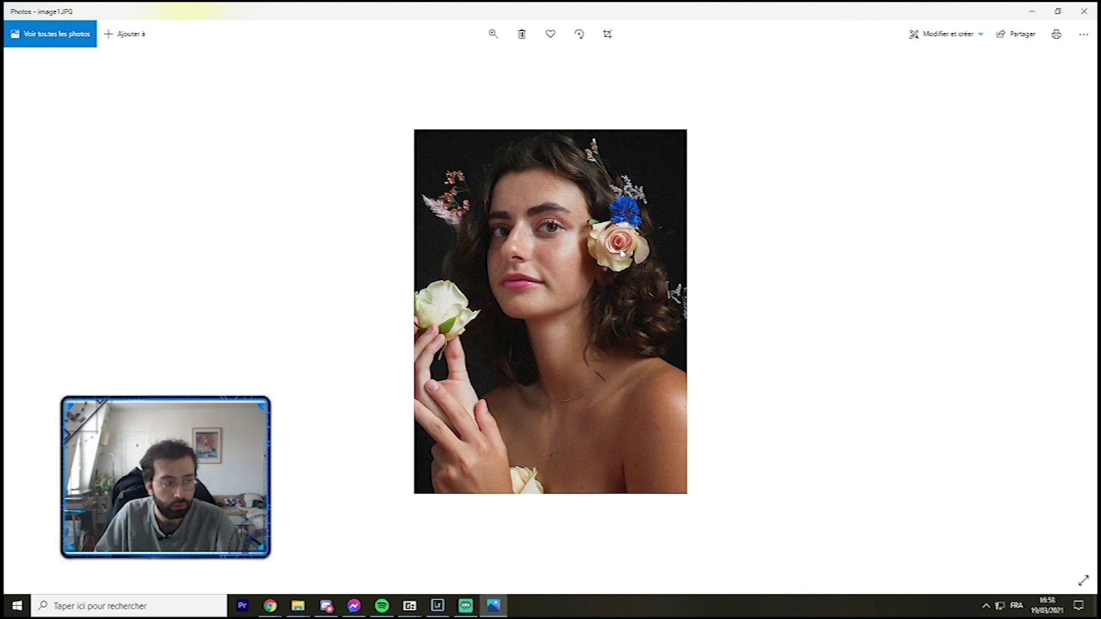
{"action": "key", "text": "Left"}
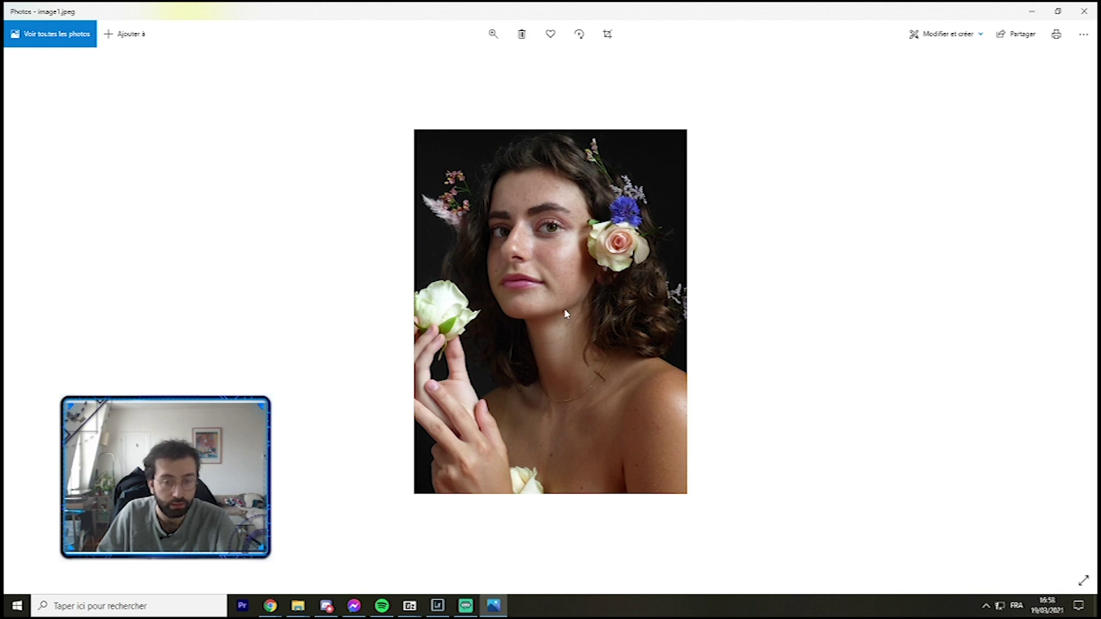
{"action": "key", "text": "Right"}
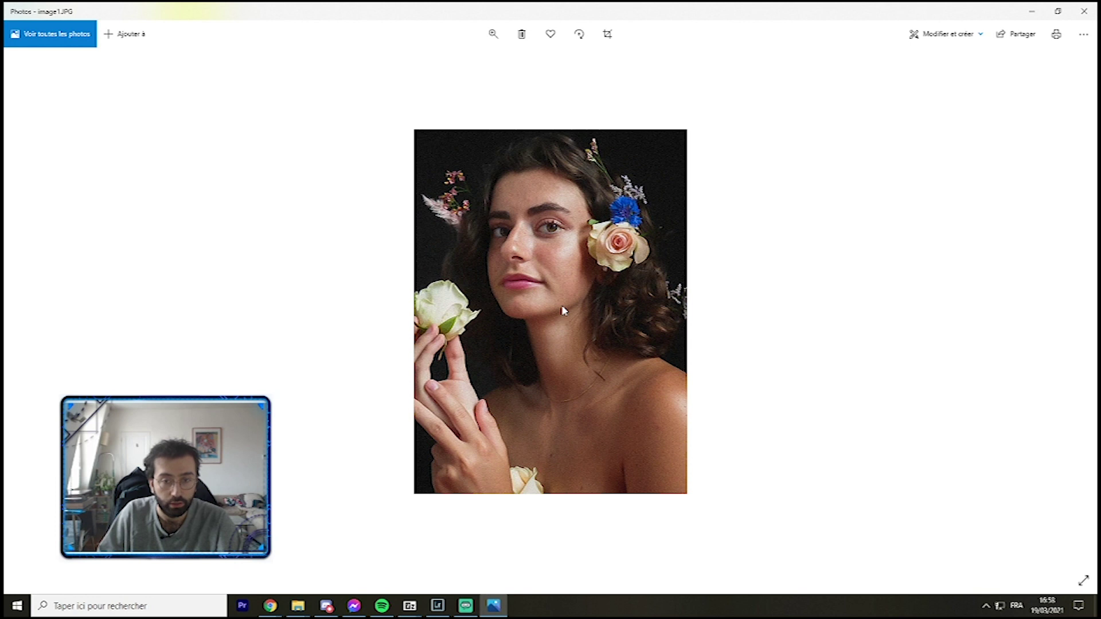
{"action": "scroll", "coordinate": [557, 265], "scroll_direction": "up", "scroll_amount": 2}
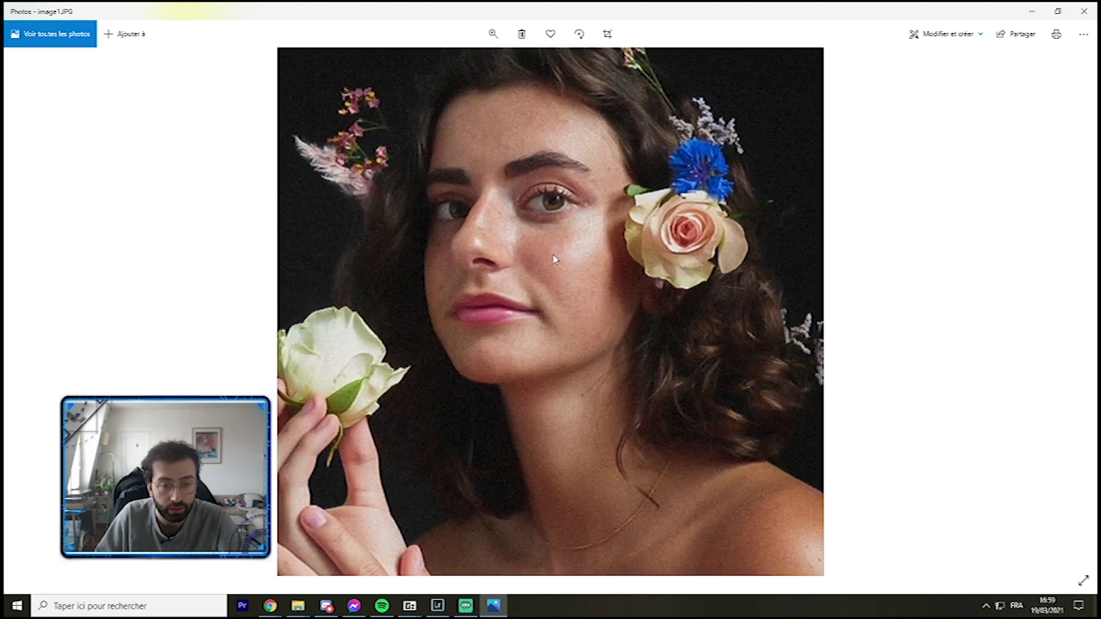
{"action": "key", "text": "Left"}
{"action": "key", "text": "Right"}
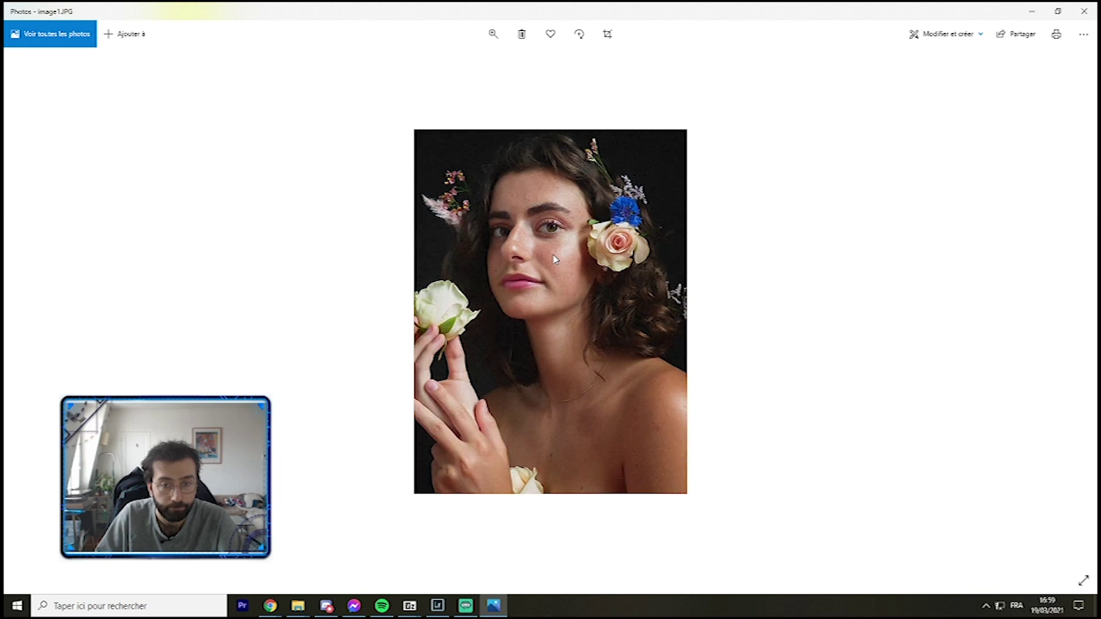
{"action": "left_click", "coordinate": [1084, 11]}
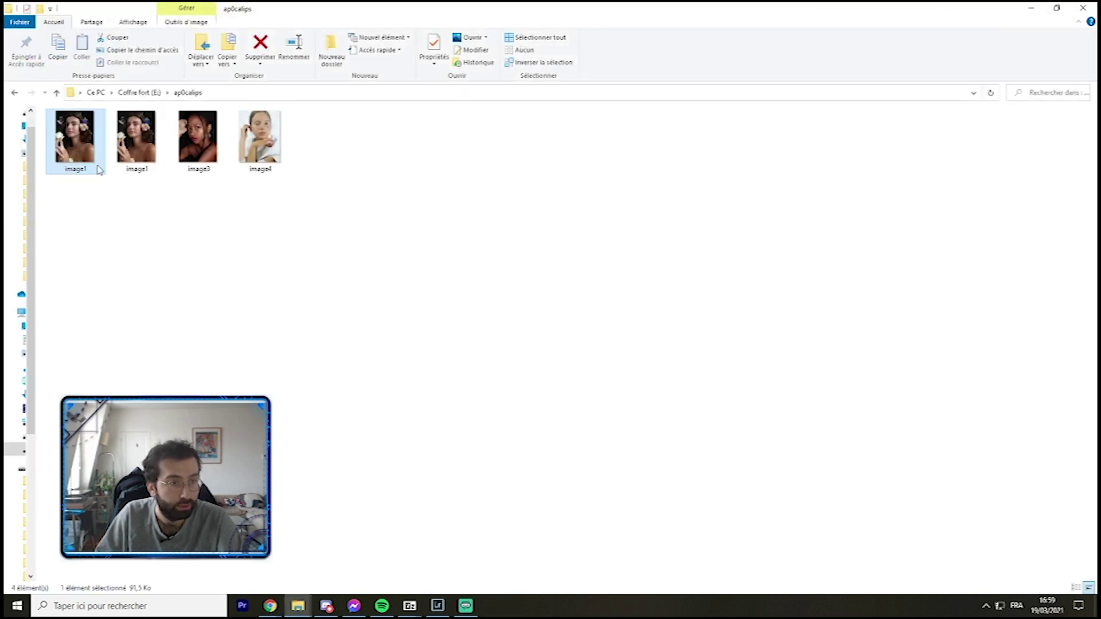
Switch to Lightroom Classic and compare the edited and reset versions of the photo _MG_3491.CR3.
{"action": "key", "text": "alt+Tab"}
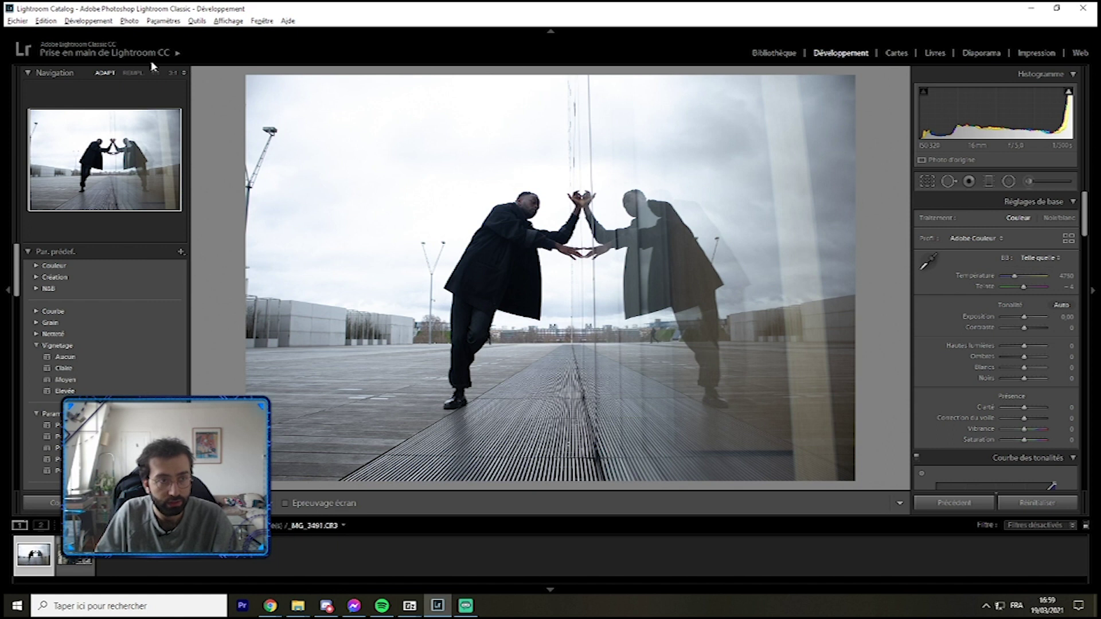
{"action": "left_click", "coordinate": [55, 23]}
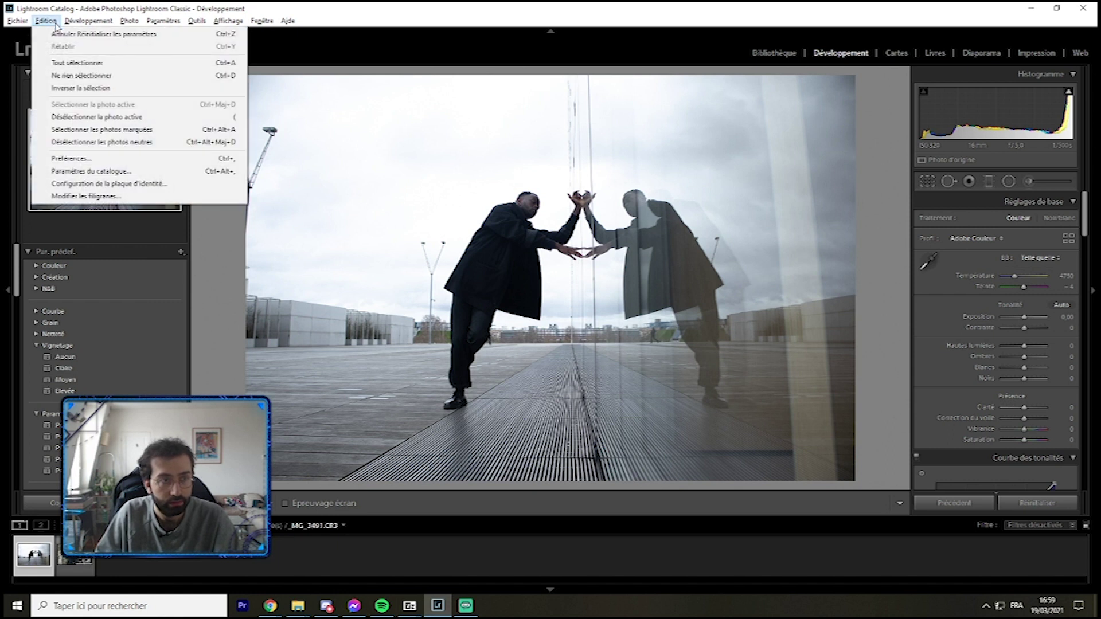
{"action": "left_click", "coordinate": [103, 35]}
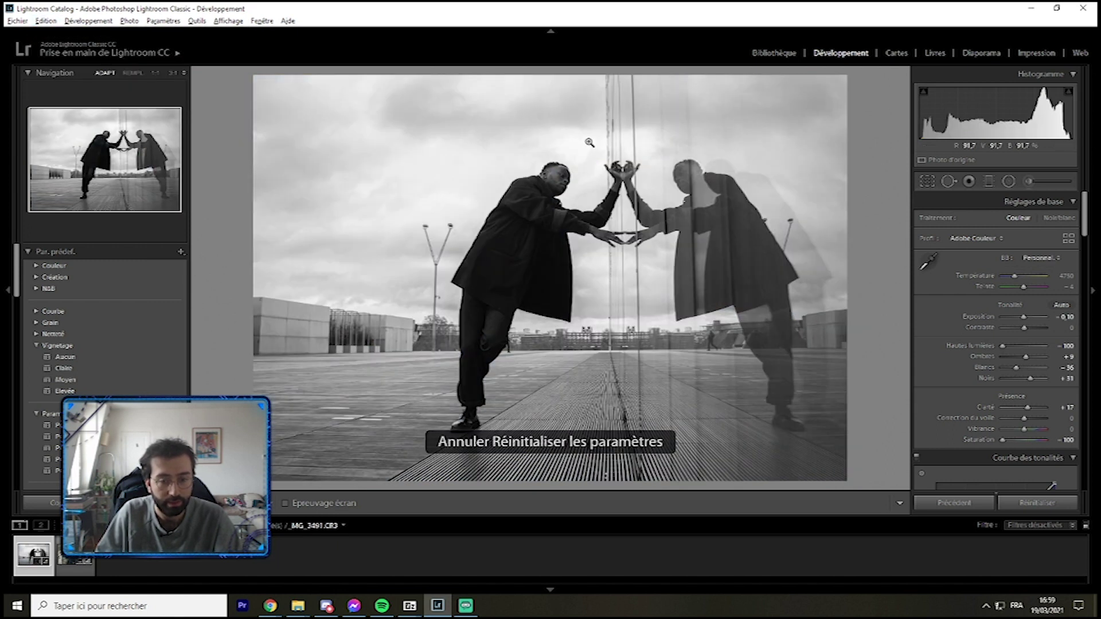
{"action": "key", "text": "ctrl+y"}
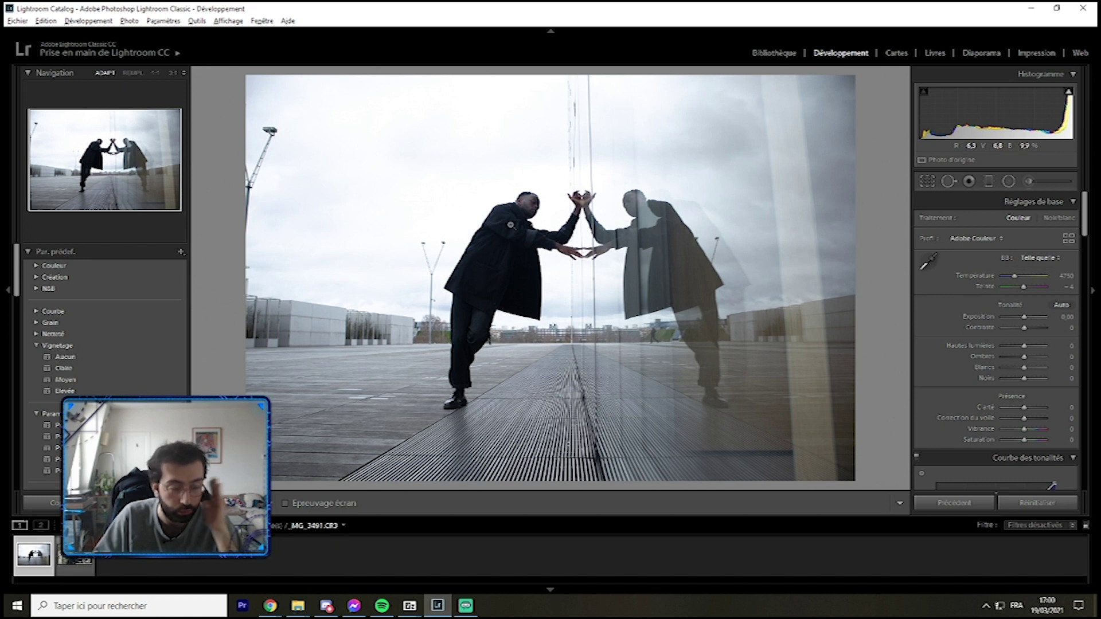
Examine the man and the sky at 1:1 in the reset photo, and undo the settings reset.
{"action": "left_click", "coordinate": [498, 191]}
{"action": "left_click_drag", "start_coordinate": [580, 340], "coordinate": [631, 301]}
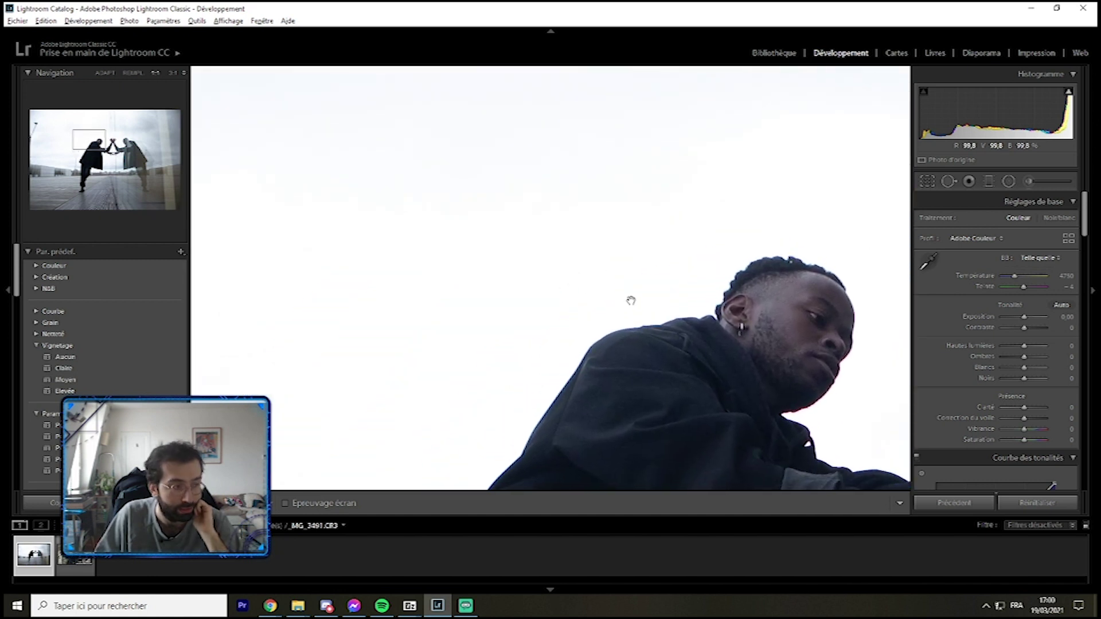
{"action": "left_click", "coordinate": [634, 316]}
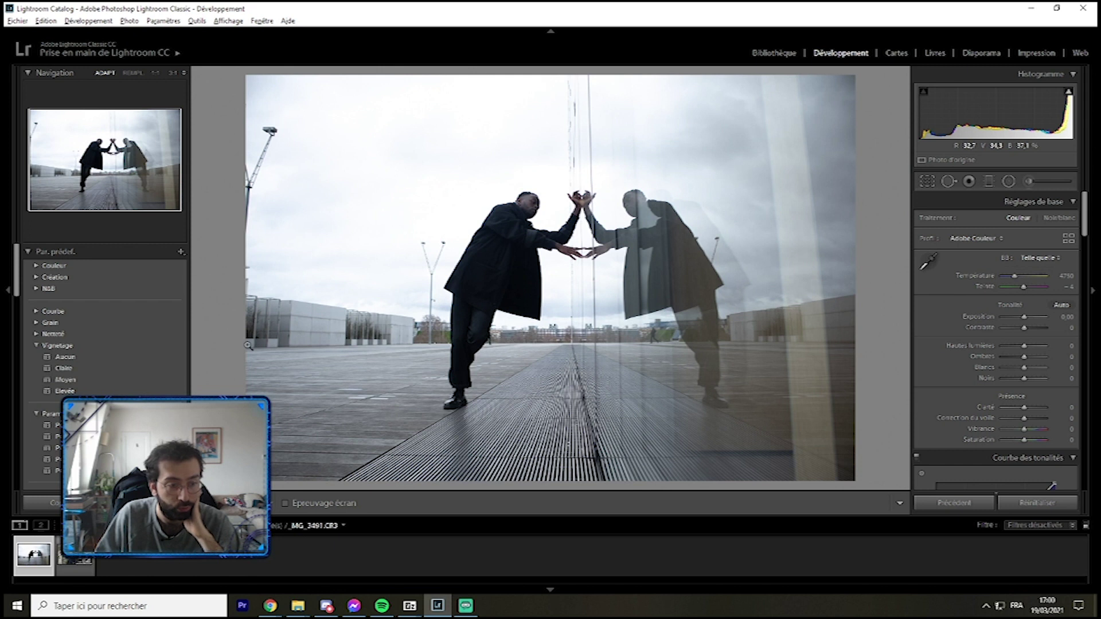
{"action": "left_click", "coordinate": [46, 20]}
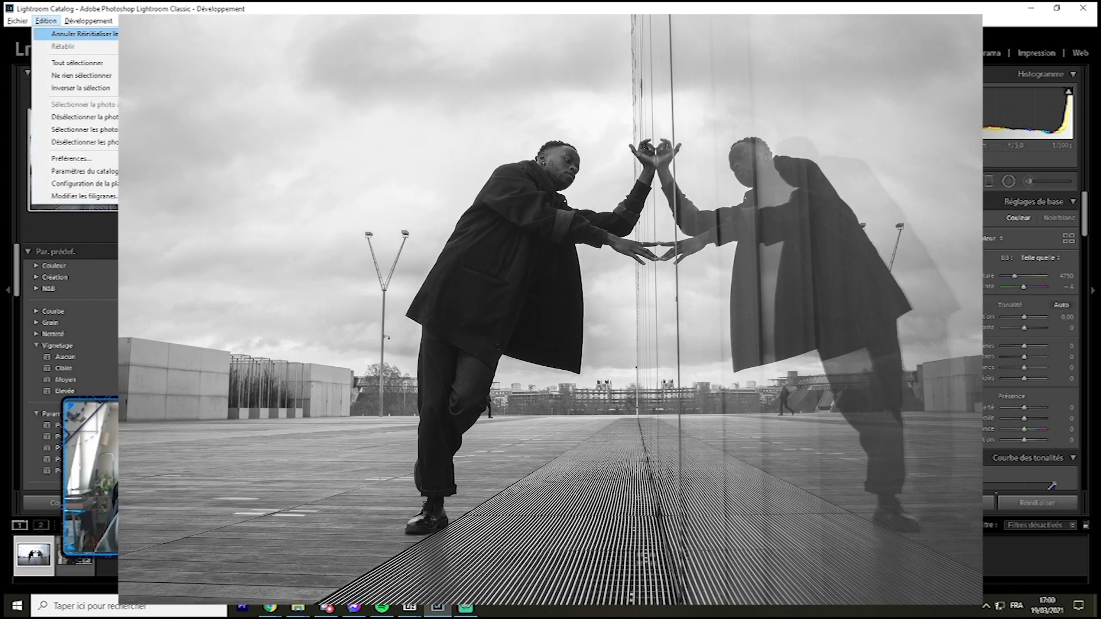
{"action": "left_click", "coordinate": [69, 33]}
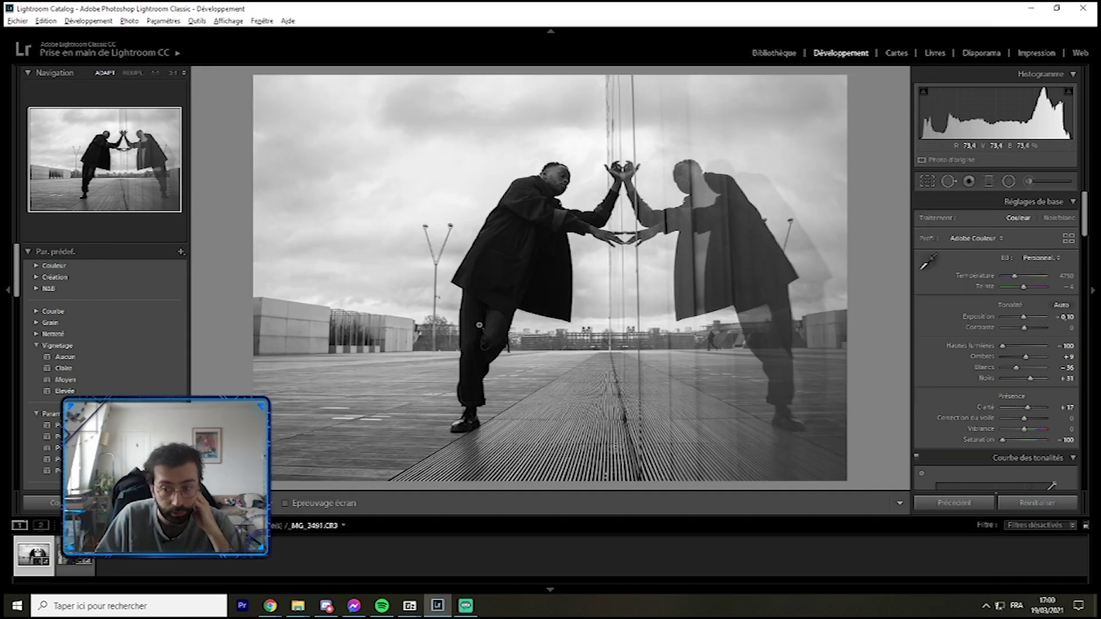
Set Blacks (Noirs) to +55 for the portrait among the branches, _MG_3663.CR3.
{"action": "scroll", "coordinate": [1008, 344], "scroll_direction": "down", "scroll_amount": 2}
{"action": "scroll", "coordinate": [998, 352], "scroll_direction": "down", "scroll_amount": 10}
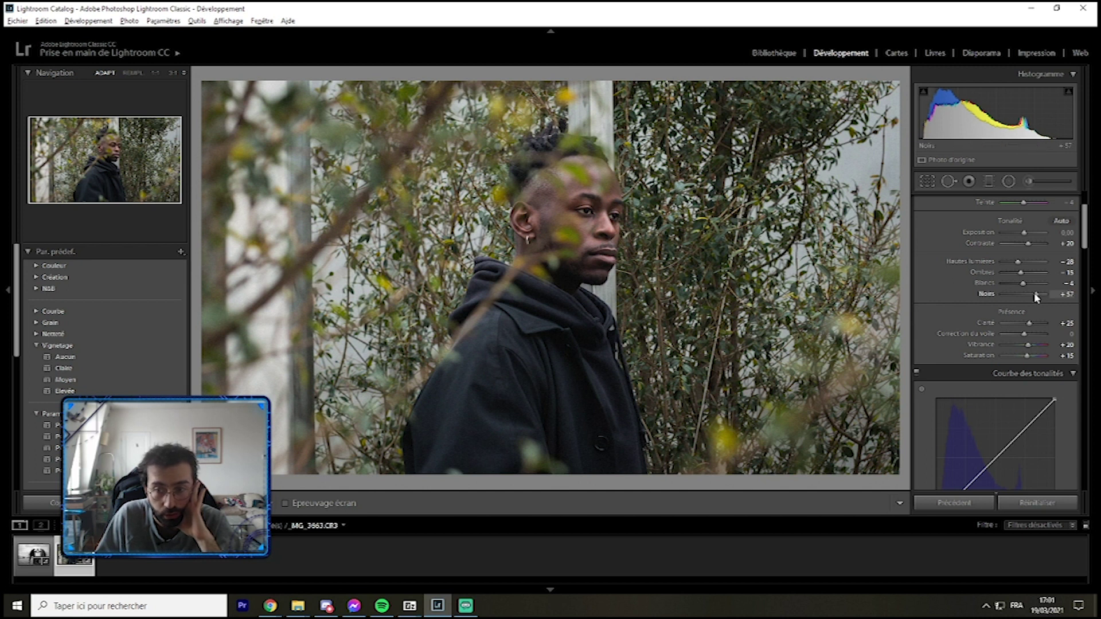
{"action": "left_click_drag", "start_coordinate": [1036, 294], "coordinate": [1034, 294]}
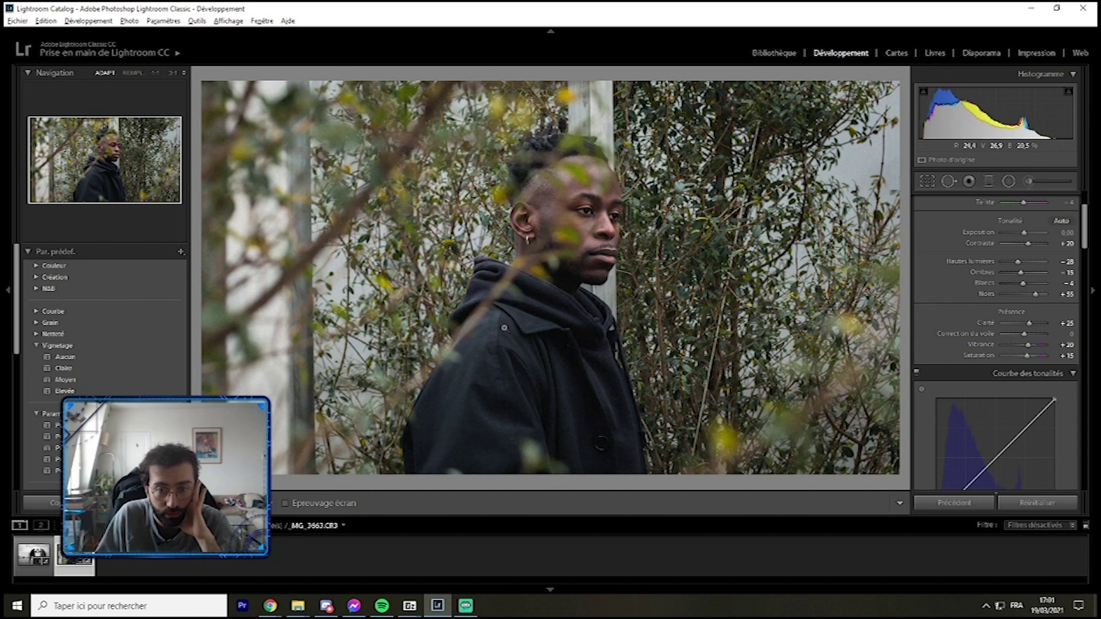
Open the library folder fleix and bring up its night street photo for developing.
{"action": "key", "text": "e"}
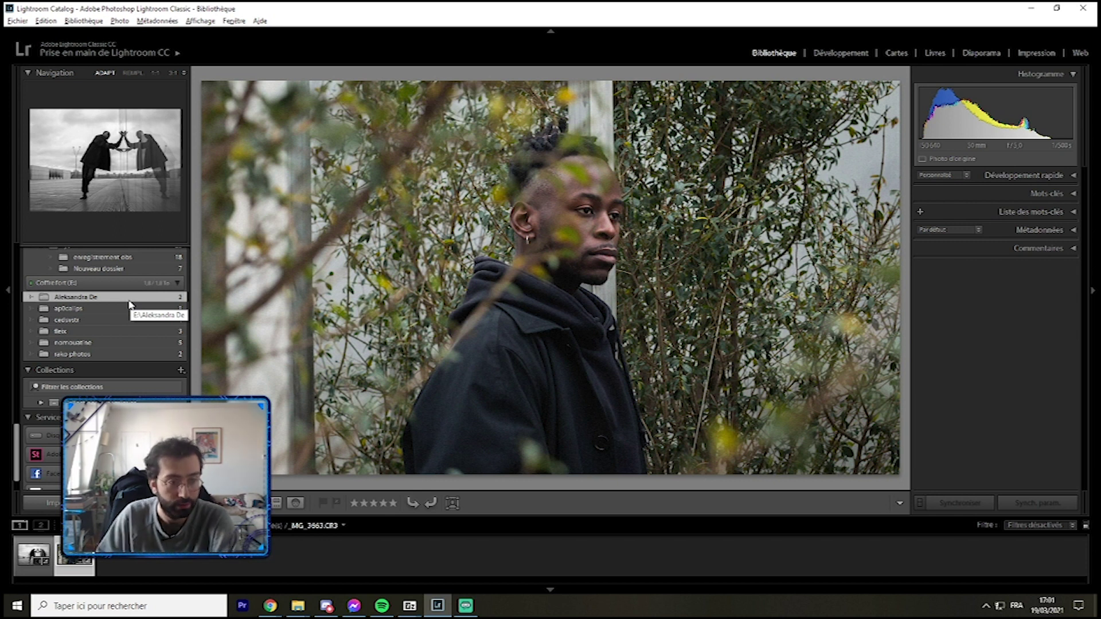
{"action": "left_click", "coordinate": [101, 335]}
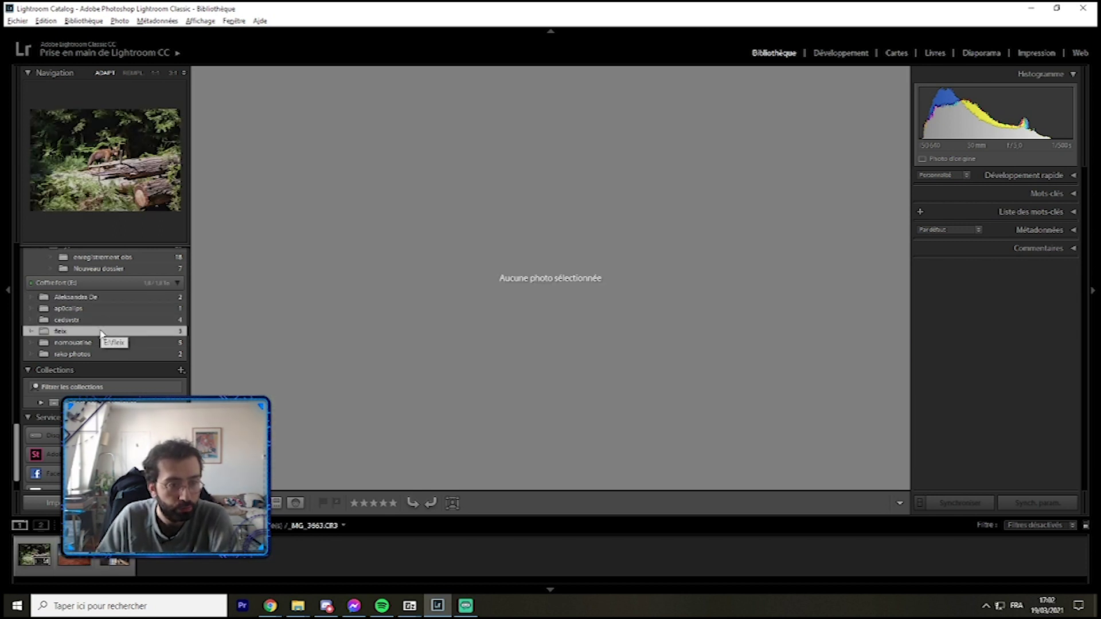
{"action": "key", "text": "d"}
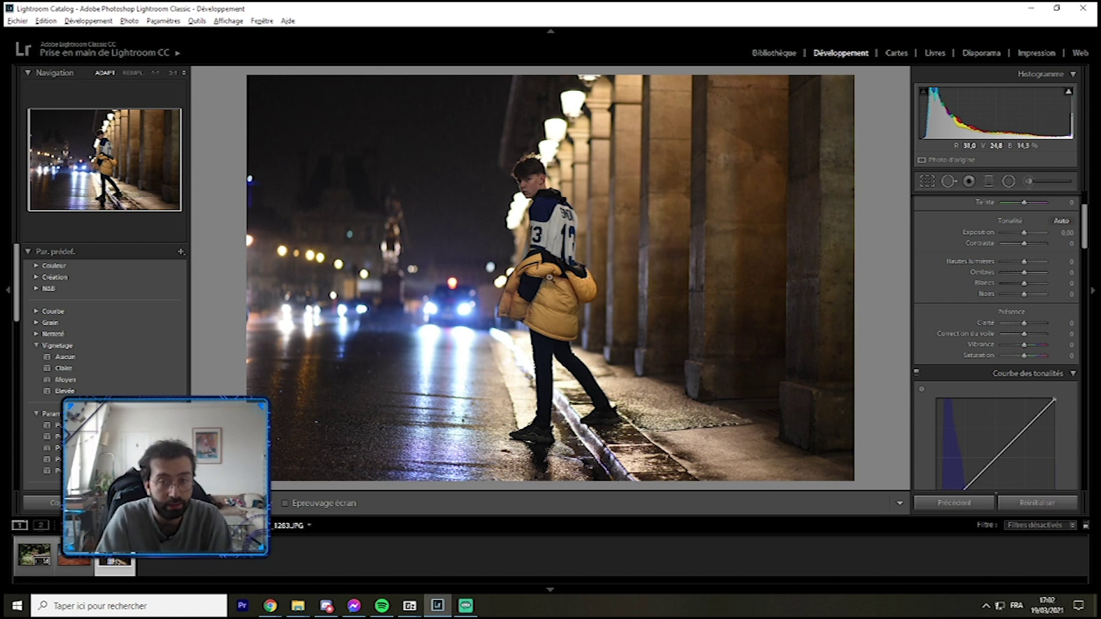
Try cropping off the columns along the right side of the night street photo, and restore the full frame.
{"action": "left_click", "coordinate": [928, 181]}
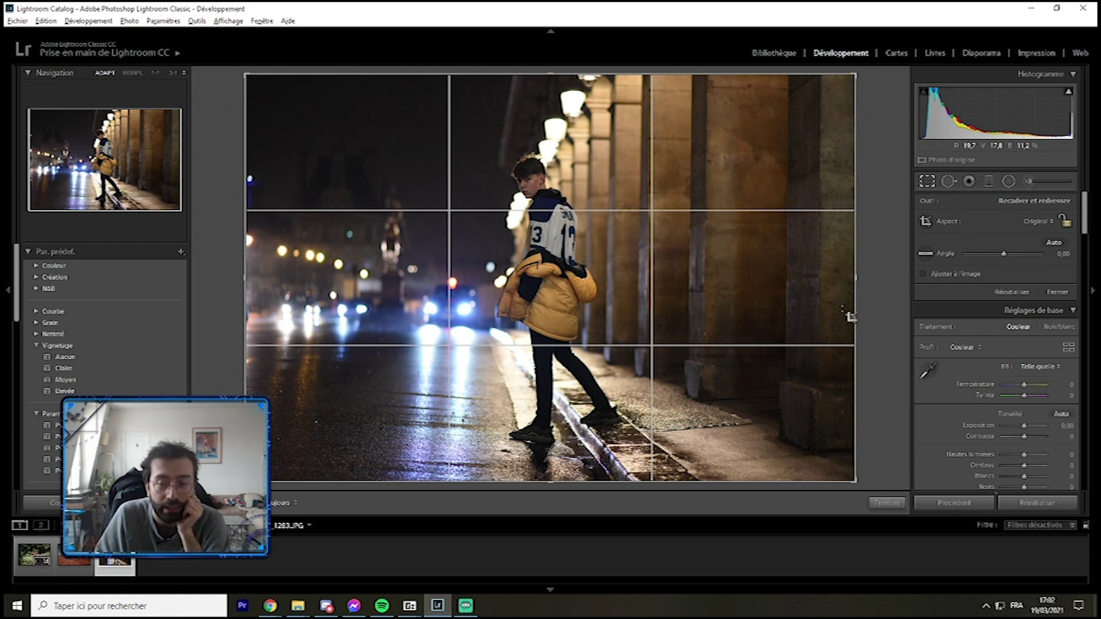
{"action": "left_click_drag", "start_coordinate": [855, 307], "coordinate": [782, 308]}
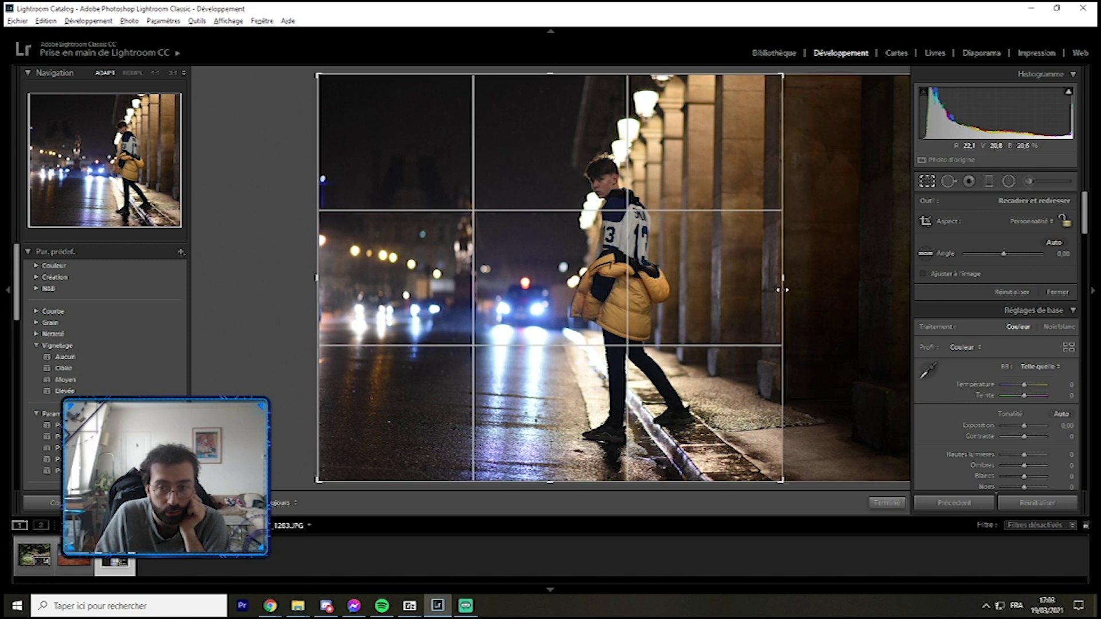
{"action": "left_click_drag", "start_coordinate": [782, 286], "coordinate": [904, 291]}
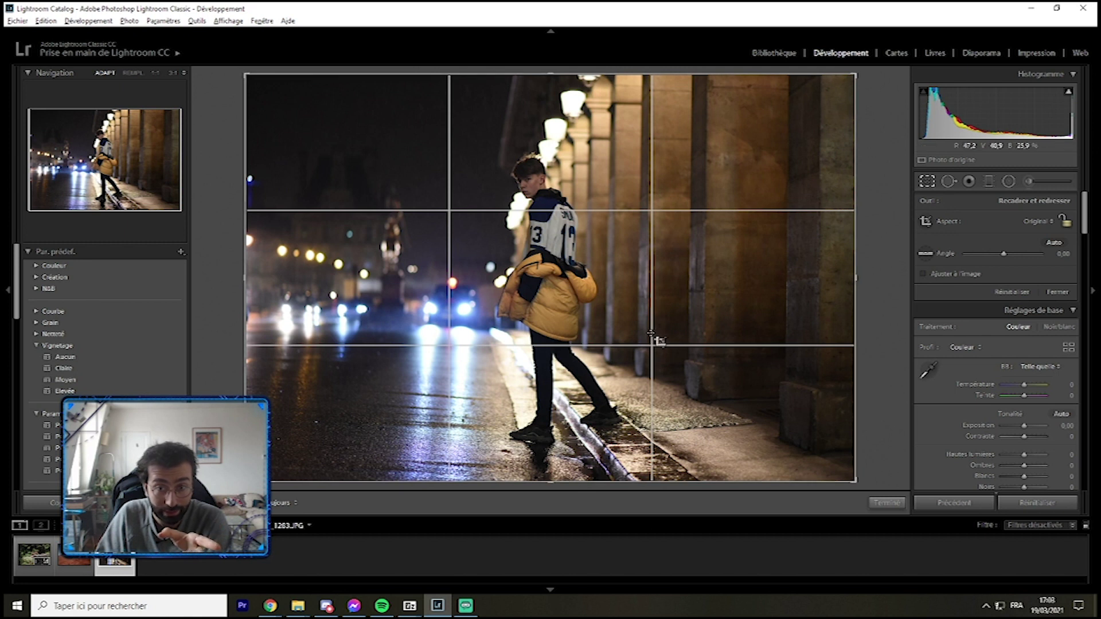
{"action": "key", "text": "Return"}
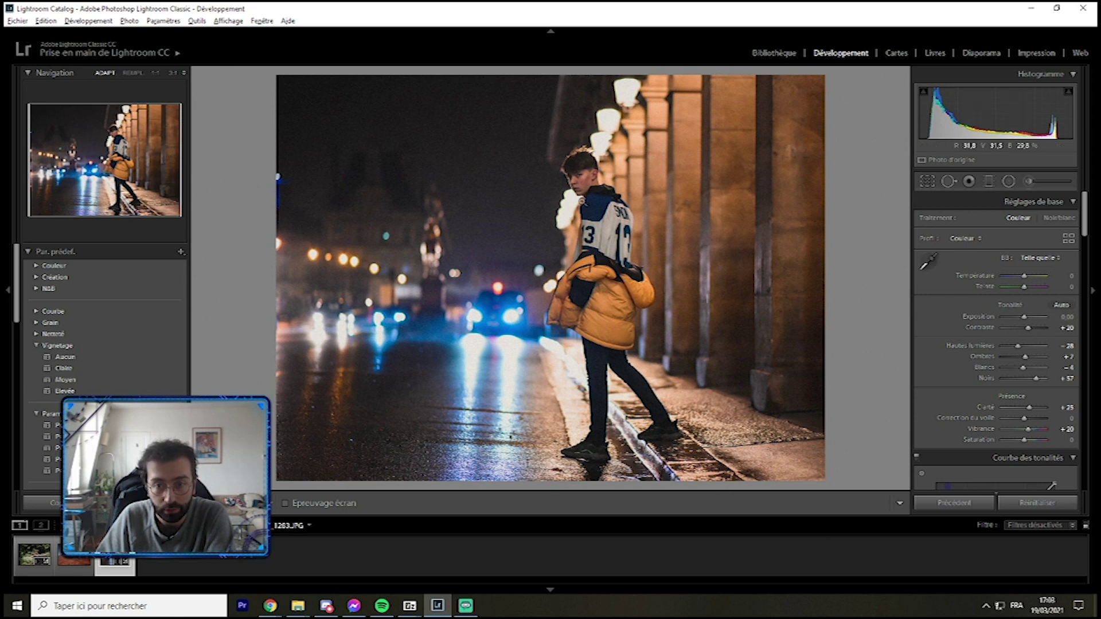
Inspect the standing man's face at close range and look over the adjustment brush settings.
{"action": "left_click", "coordinate": [581, 200]}
{"action": "left_click", "coordinate": [1029, 181]}
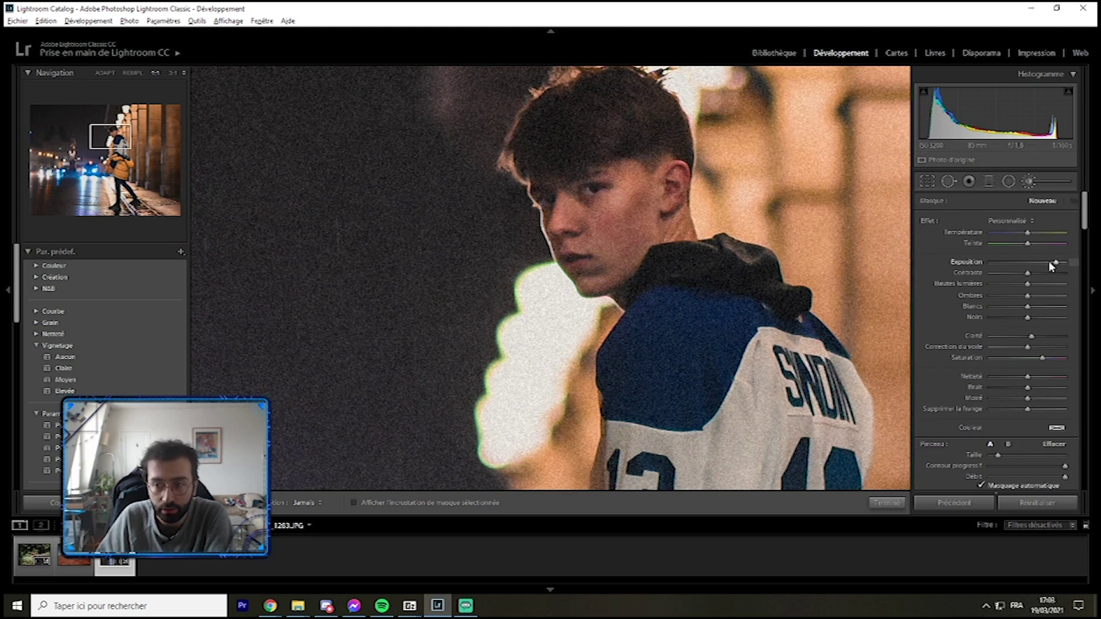
{"action": "left_click", "coordinate": [1029, 181]}
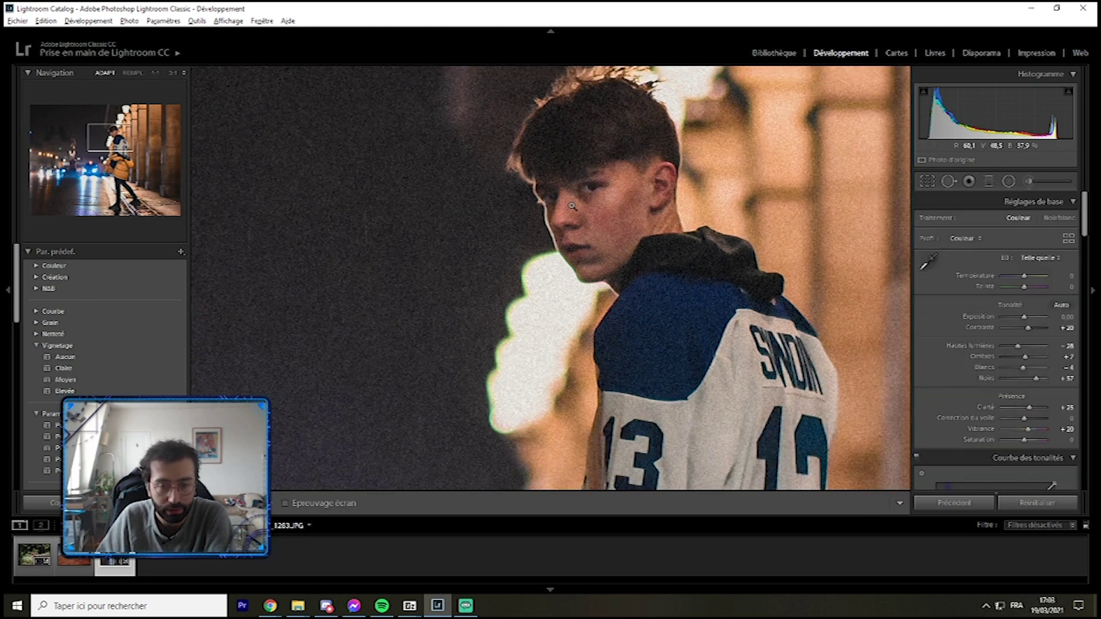
{"action": "left_click", "coordinate": [571, 205]}
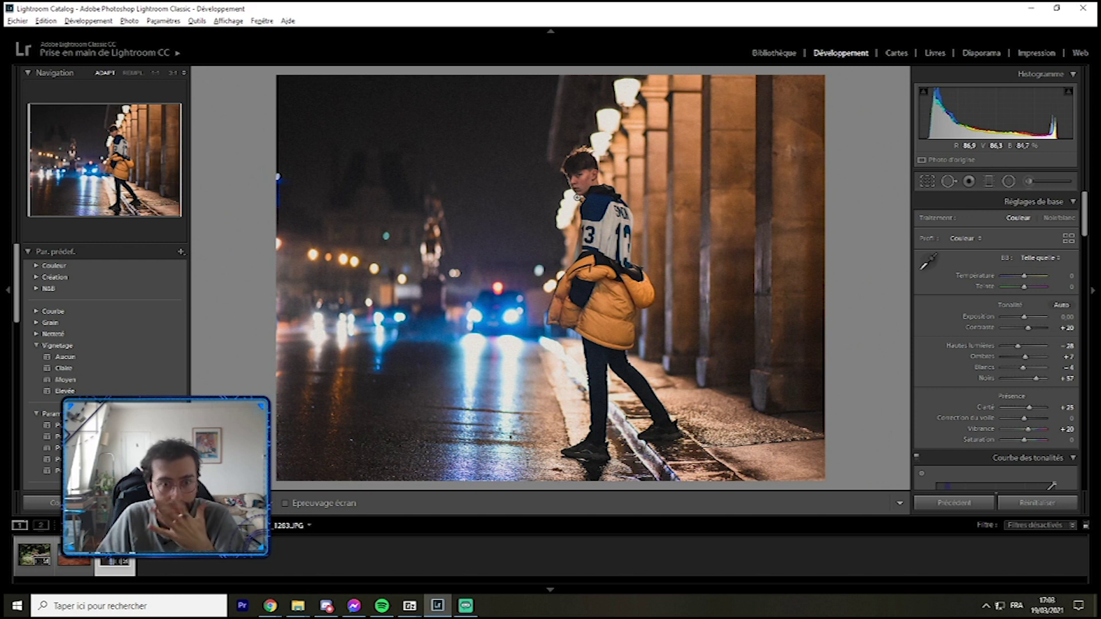
Set the hue of the yellows (Jaune) to -65 in the night street photo's HSL settings.
{"action": "scroll", "coordinate": [1054, 374], "scroll_direction": "down", "scroll_amount": 10}
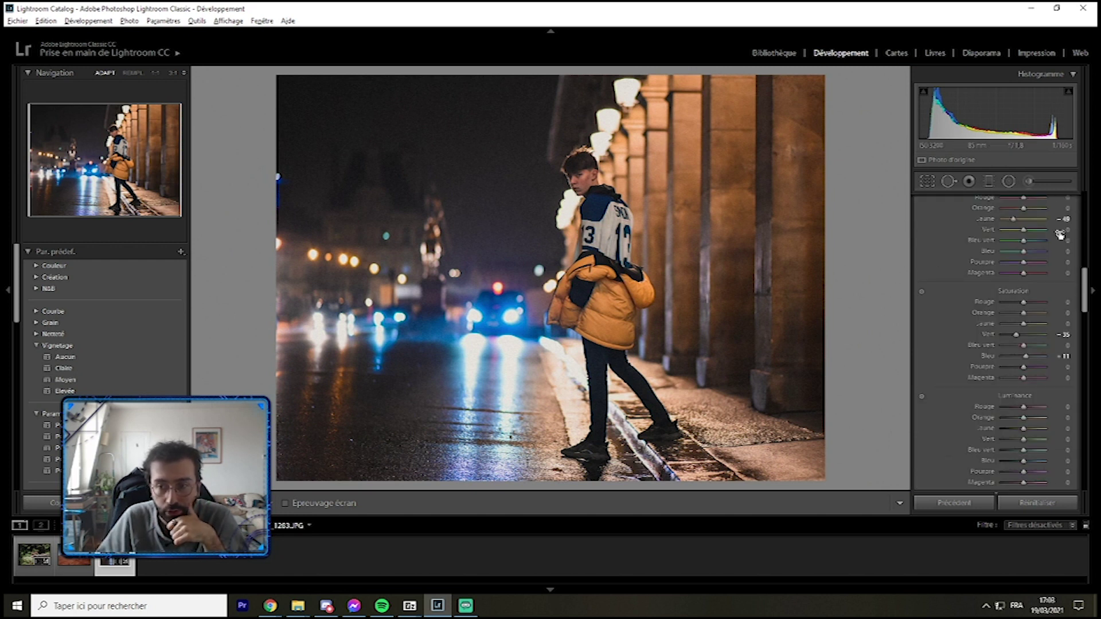
{"action": "scroll", "coordinate": [1060, 235], "scroll_direction": "up", "scroll_amount": 4}
{"action": "left_click_drag", "start_coordinate": [1011, 302], "coordinate": [1023, 309]}
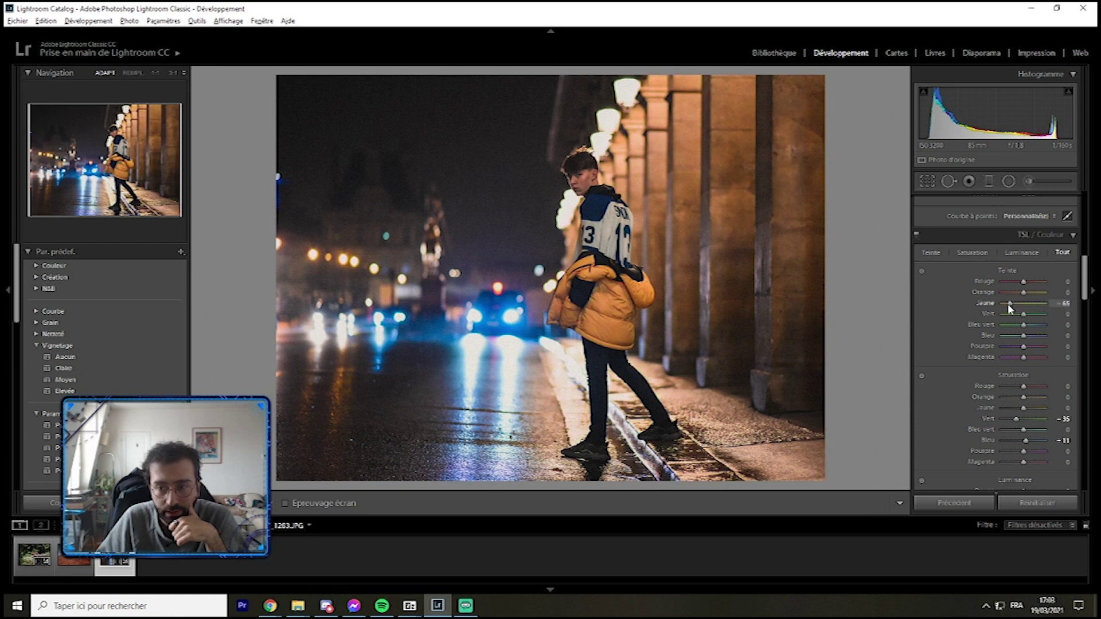
Review the remaining effects and calibration settings, and open the photo of the bear cub on the log.
{"action": "scroll", "coordinate": [967, 351], "scroll_direction": "down", "scroll_amount": 10}
{"action": "left_click", "coordinate": [30, 545]}
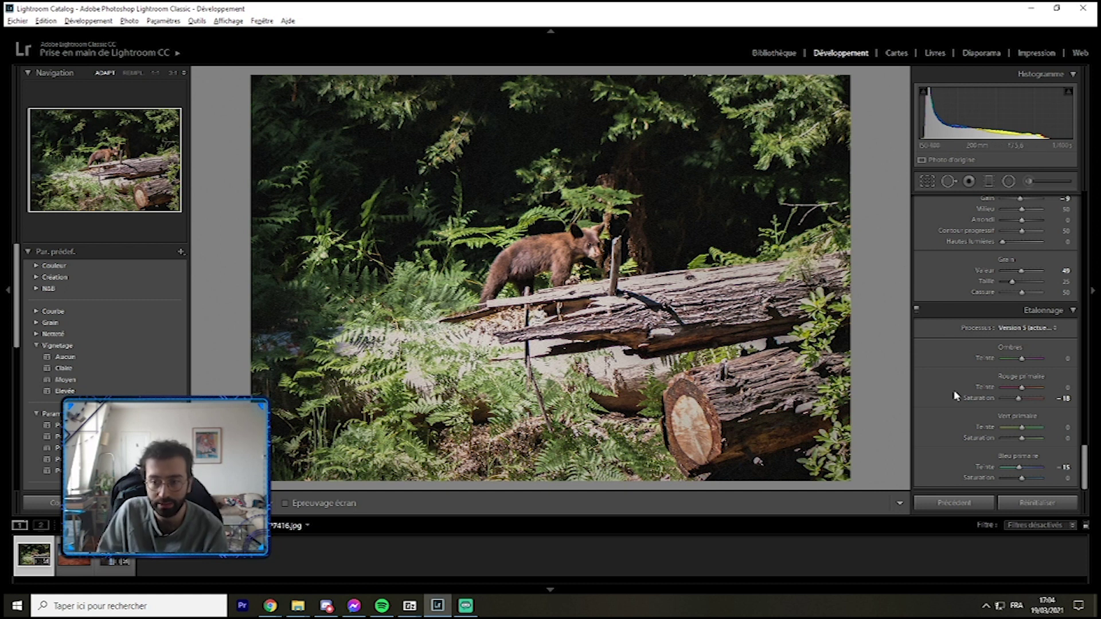
Reset the bear cub photo's settings to view the original, and undo the reset to restore the retouched version.
{"action": "left_click", "coordinate": [1023, 504]}
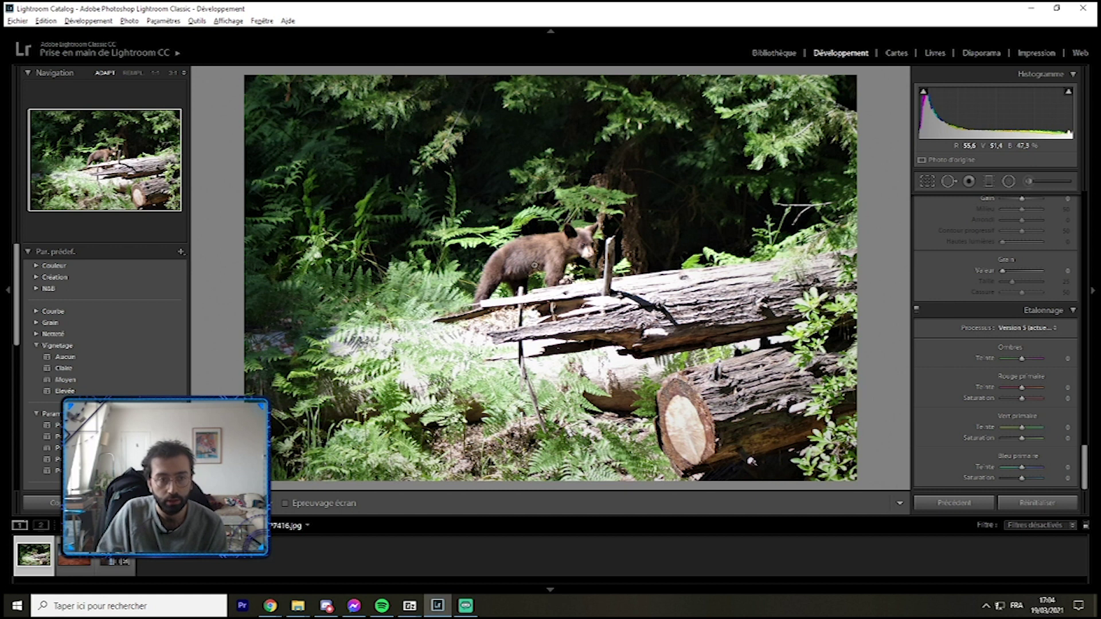
{"action": "left_click", "coordinate": [46, 22]}
{"action": "left_click", "coordinate": [86, 34]}
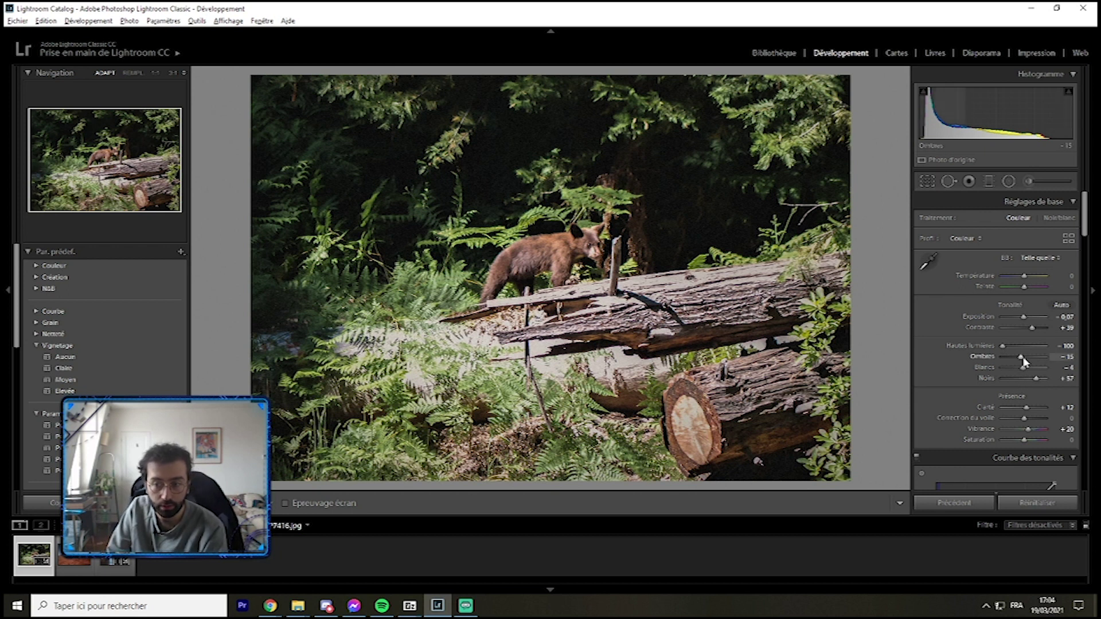
Set the blacks (Noirs) of the bear cub photo to +44.
{"action": "left_click_drag", "start_coordinate": [1037, 379], "coordinate": [1033, 381]}
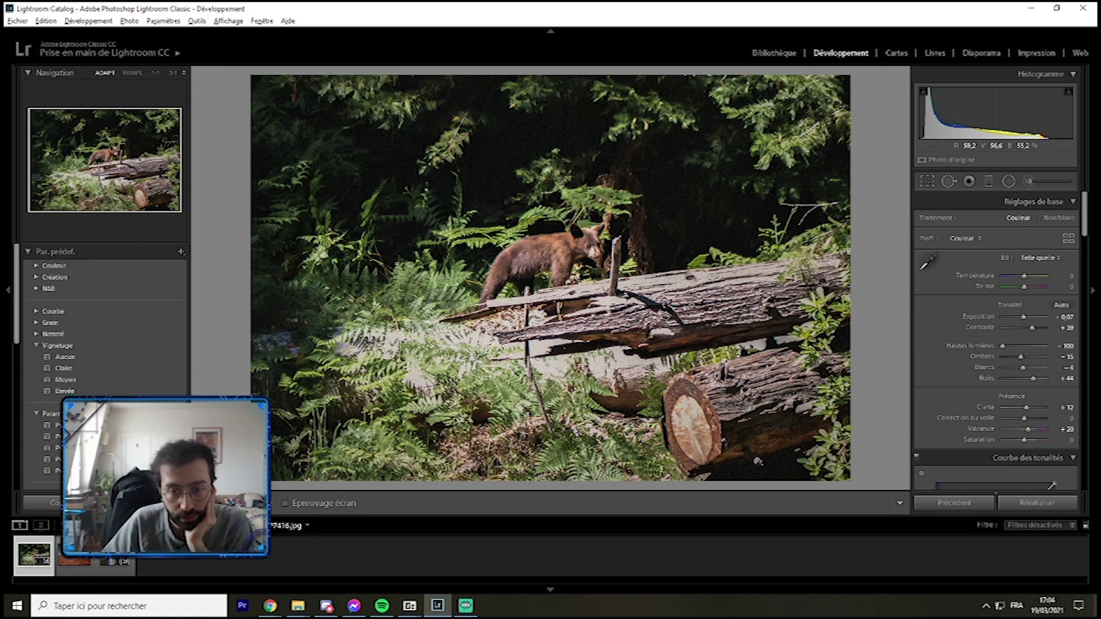
{"action": "scroll", "coordinate": [975, 345], "scroll_direction": "down", "scroll_amount": 10}
{"action": "left_click", "coordinate": [46, 20]}
{"action": "left_click", "coordinate": [46, 20]}
{"action": "left_click", "coordinate": [18, 20]}
Open the mountain cliffs photo from the "rako photos" folder for developing.
{"action": "left_click", "coordinate": [88, 355]}
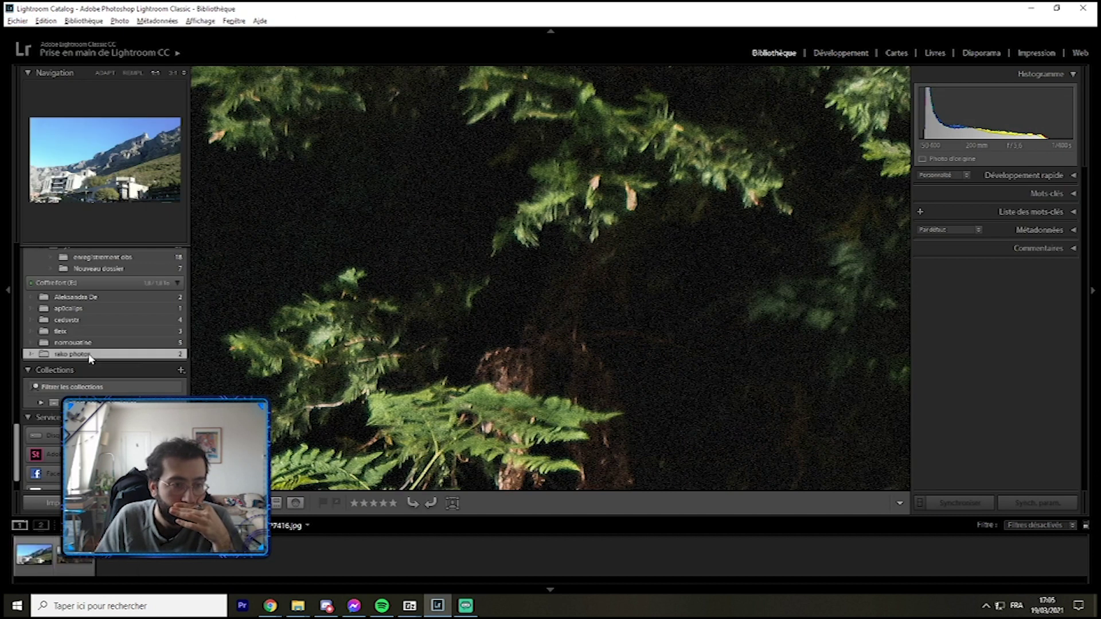
{"action": "left_click", "coordinate": [73, 554]}
{"action": "key", "text": "d"}
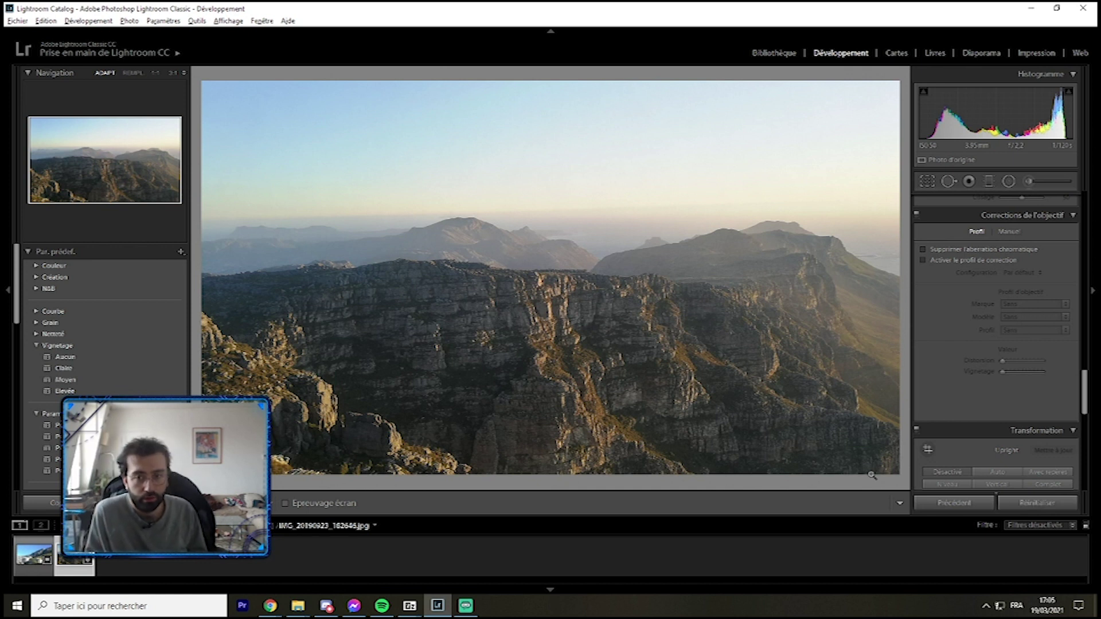
Undo the settings reset on the mountain cliffs photo, and review its basic tone and presence adjustments.
{"action": "left_click_drag", "start_coordinate": [651, 342], "coordinate": [691, 355]}
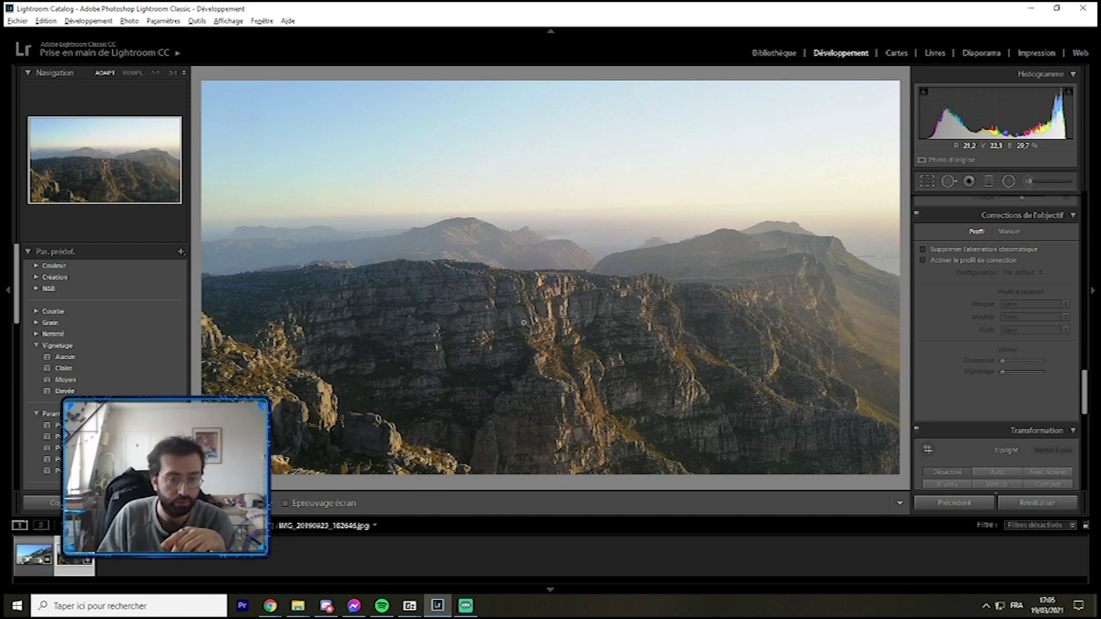
{"action": "left_click", "coordinate": [45, 20]}
{"action": "left_click", "coordinate": [47, 34]}
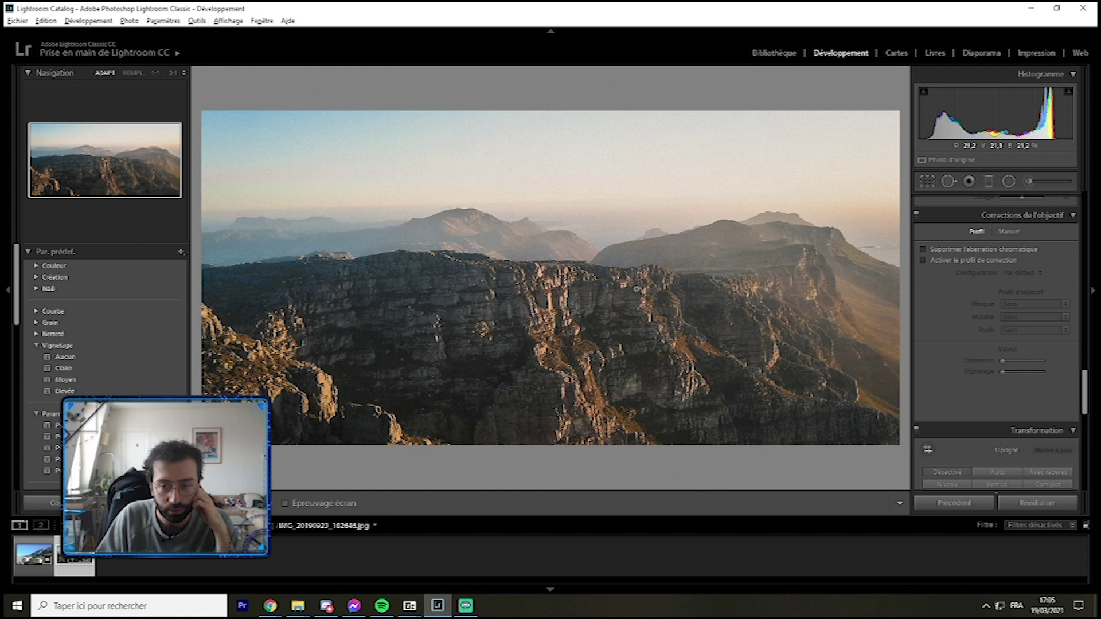
{"action": "scroll", "coordinate": [985, 311], "scroll_direction": "up", "scroll_amount": 5}
{"action": "scroll", "coordinate": [985, 361], "scroll_direction": "up", "scroll_amount": 6}
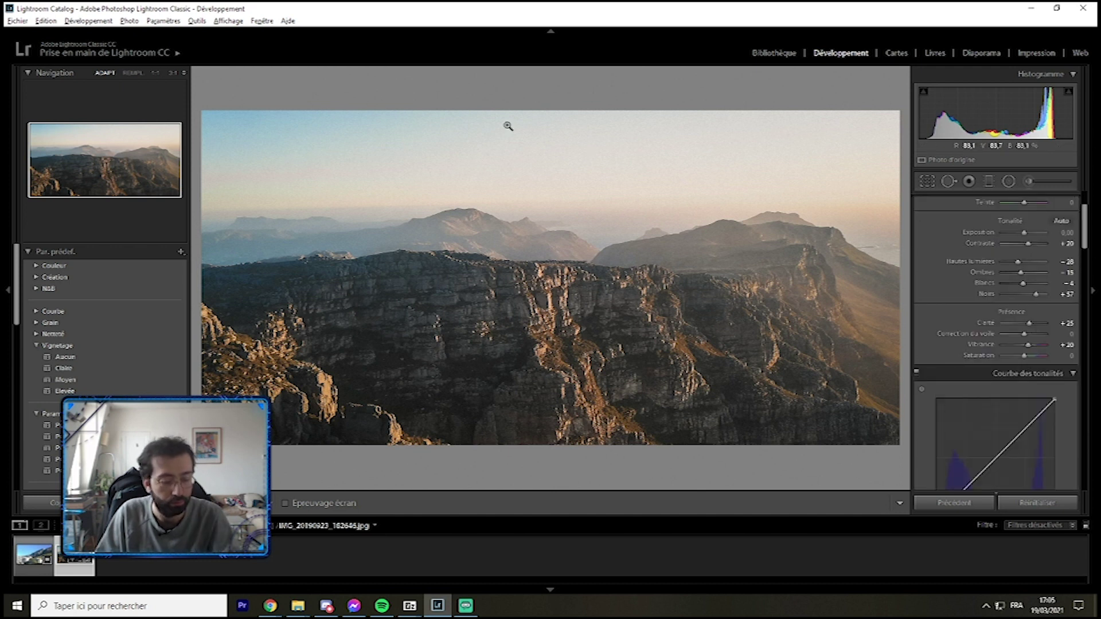
Compare the mountain cliffs photo before and after retouching, one above the other, and return to the single view.
{"action": "key", "text": "y"}
{"action": "key", "text": "alt+y"}
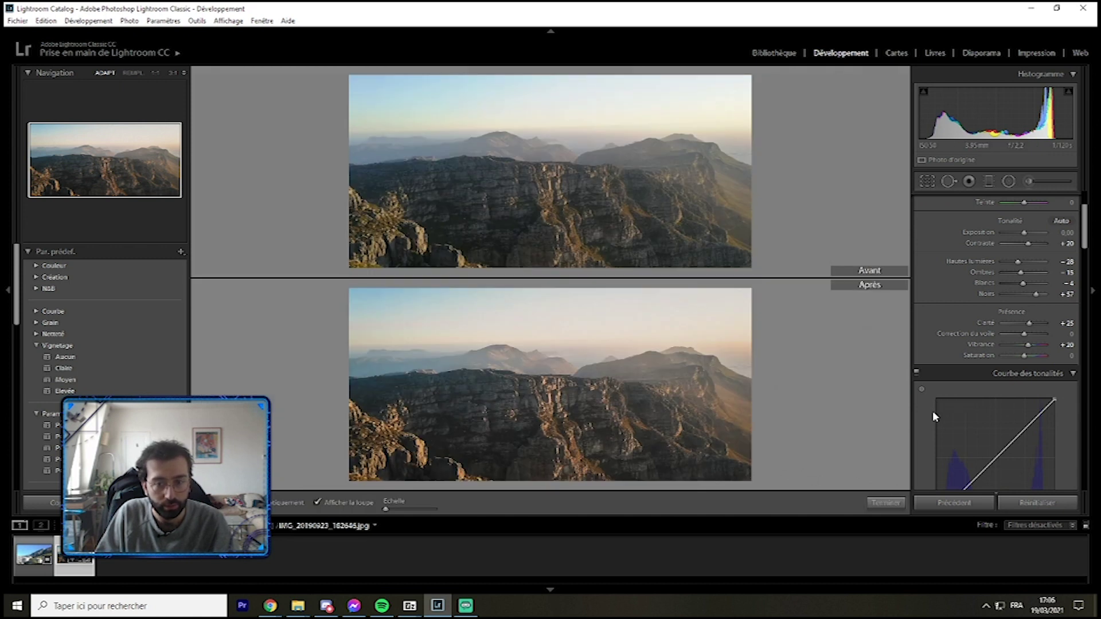
{"action": "key", "text": "d"}
{"action": "key", "text": "w"}
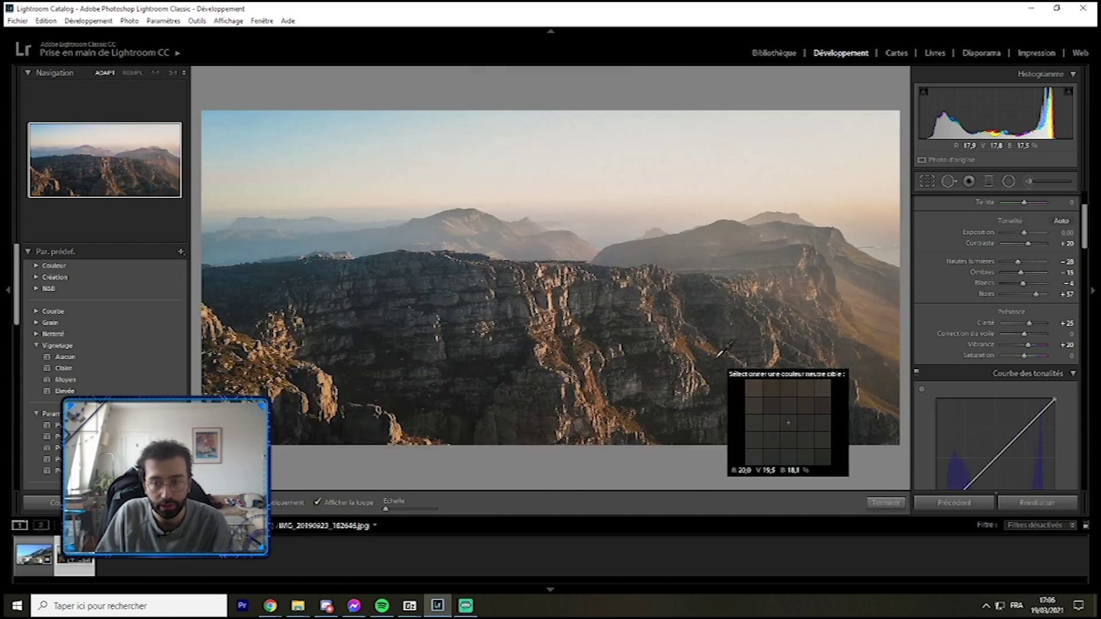
{"action": "key", "text": "Escape"}
Try raising the blue primary hue in the mountain photo's calibration settings, and undo the change.
{"action": "scroll", "coordinate": [1034, 405], "scroll_direction": "down", "scroll_amount": 15}
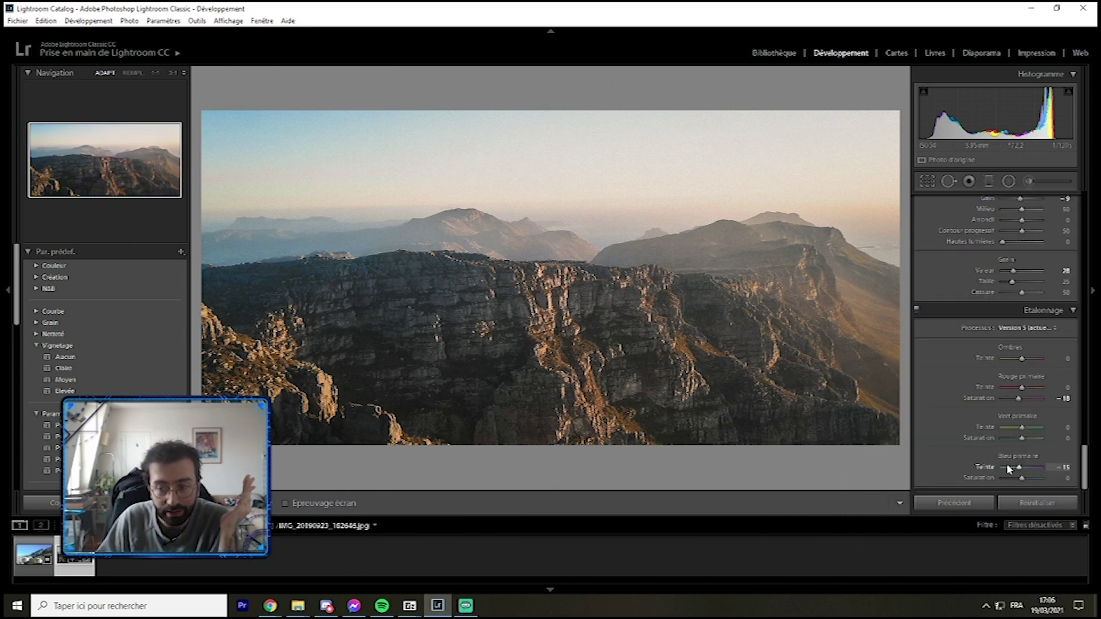
{"action": "left_click_drag", "start_coordinate": [1018, 469], "coordinate": [1026, 470]}
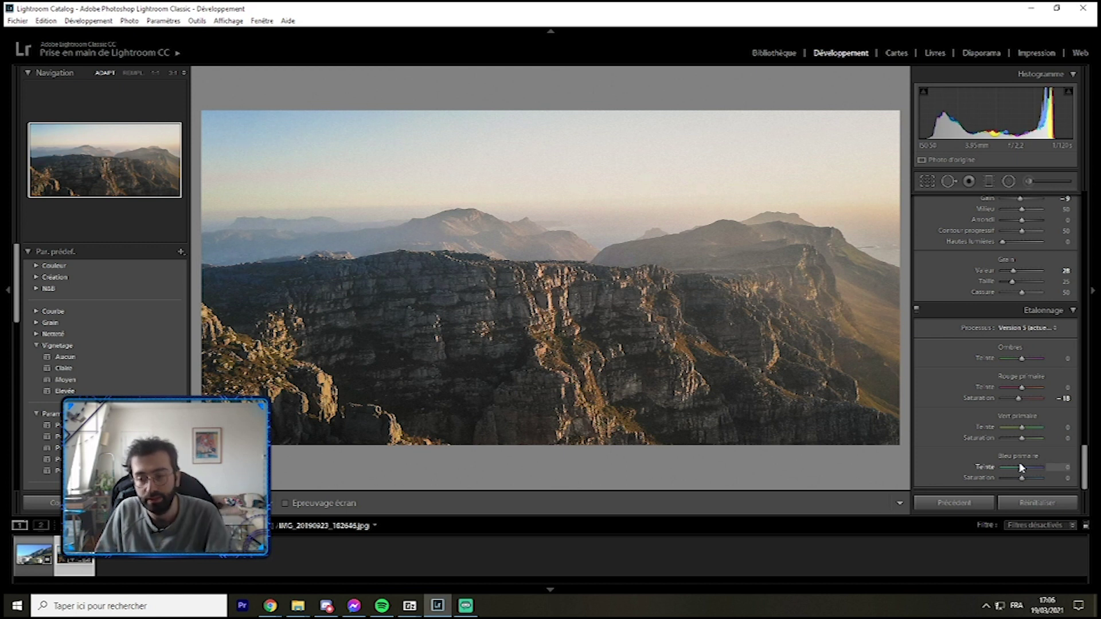
{"action": "key", "text": "ctrl+z"}
{"action": "key", "text": "ctrl+z"}
Set the saturation of the aquas (Bleu vert) to -100 in the mountain photo's HSL settings.
{"action": "scroll", "coordinate": [1022, 431], "scroll_direction": "up", "scroll_amount": 15}
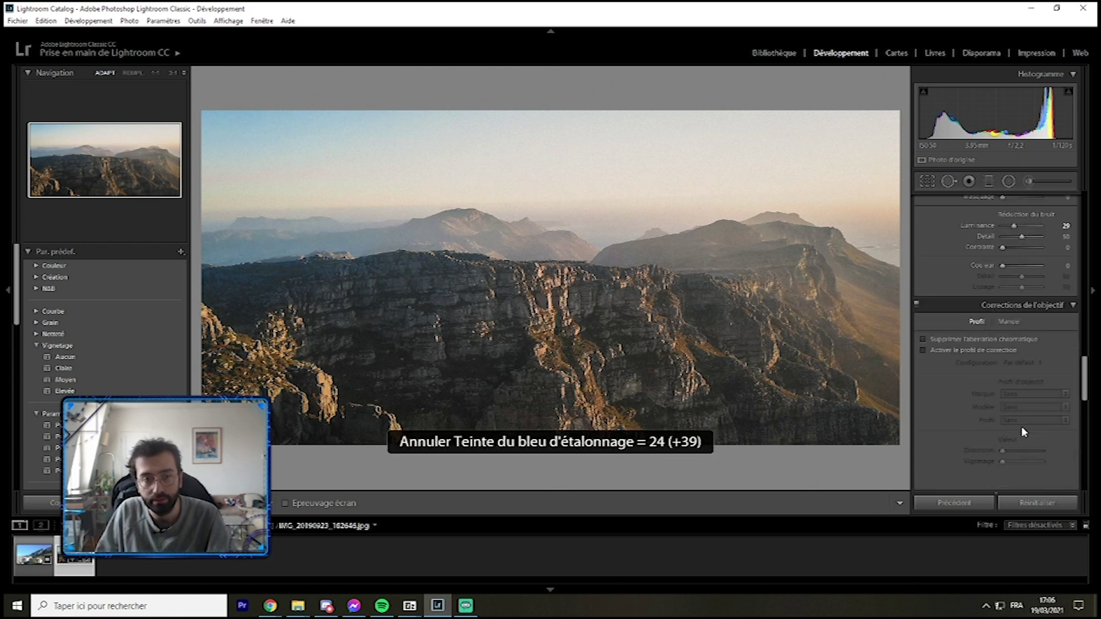
{"action": "double_click", "coordinate": [1003, 351]}
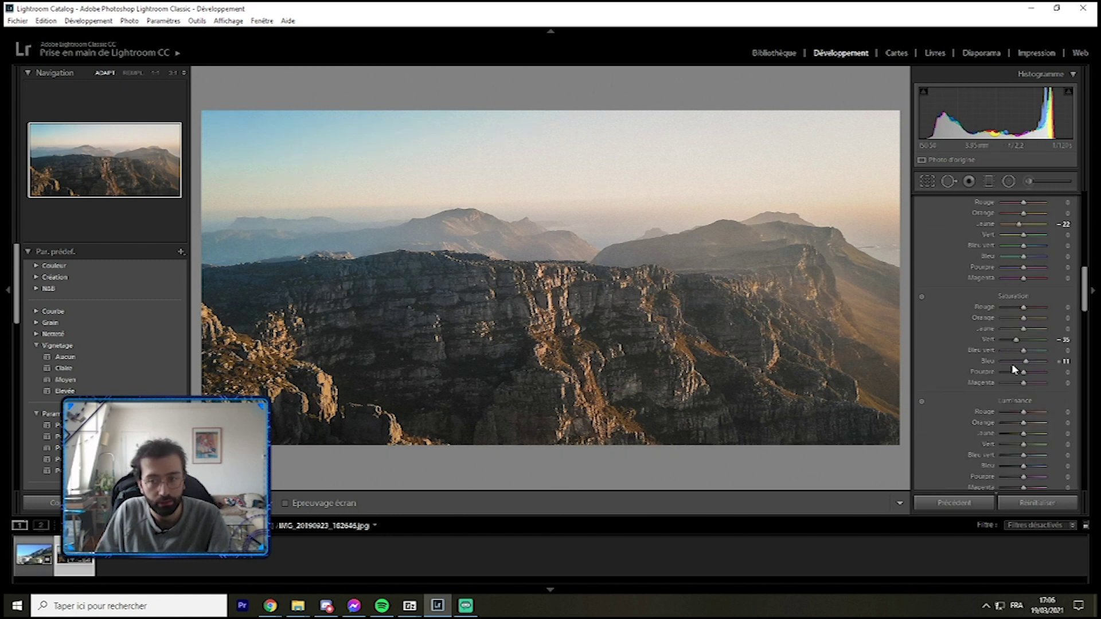
{"action": "left_click_drag", "start_coordinate": [1025, 351], "coordinate": [1001, 352]}
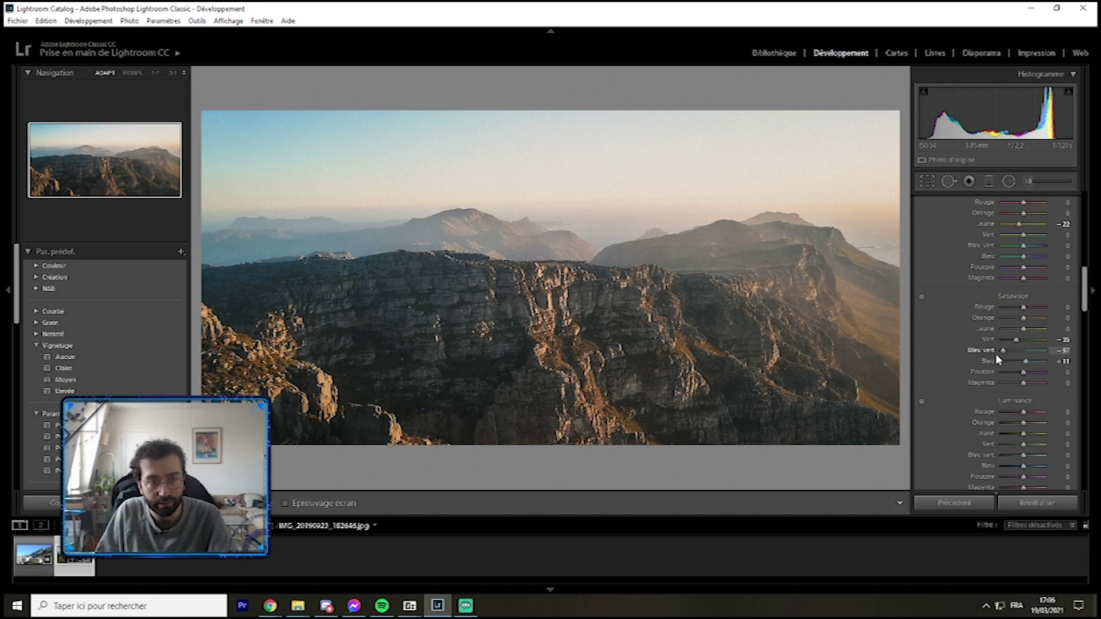
{"action": "left_click", "coordinate": [532, 238]}
{"action": "left_click", "coordinate": [337, 157]}
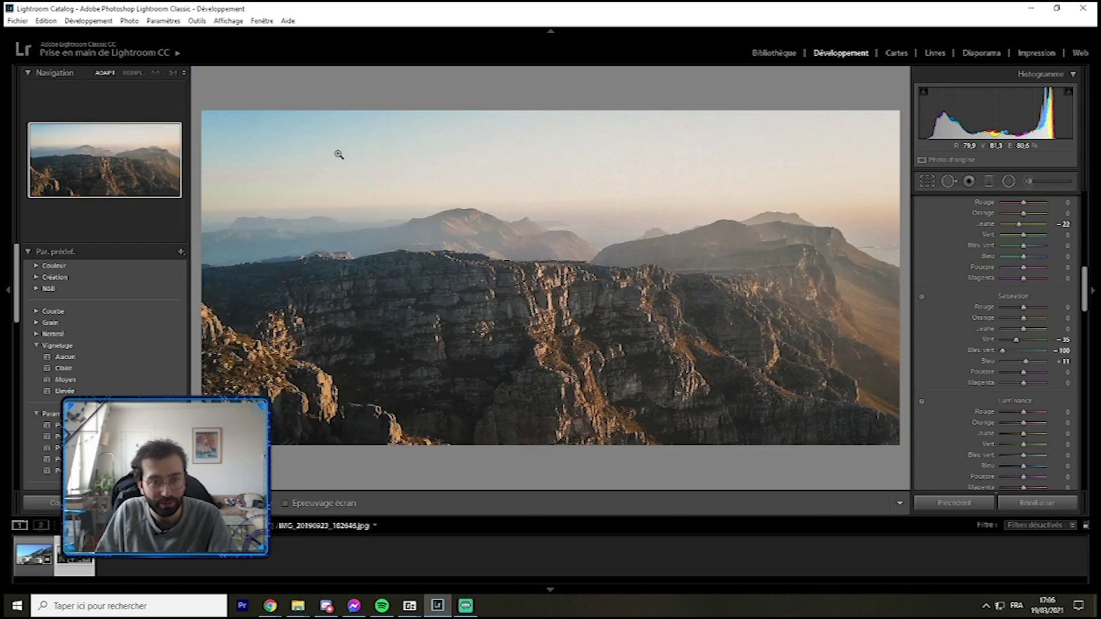
Try cropping a strip of sky off the top of the mountain photo, and undo the crop.
{"action": "left_click", "coordinate": [927, 181]}
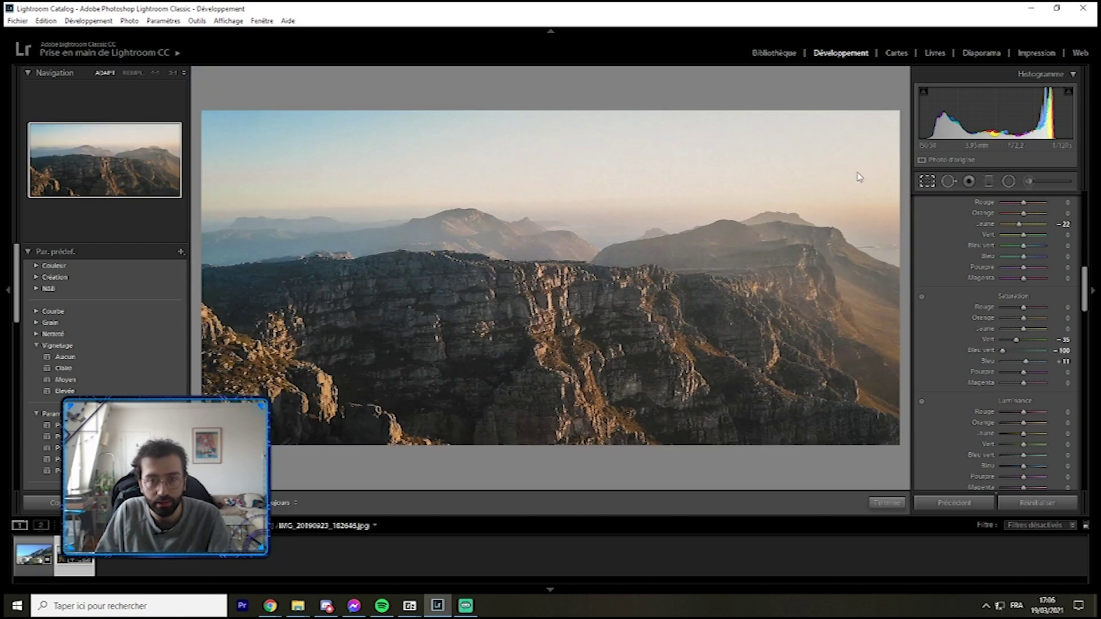
{"action": "left_click_drag", "start_coordinate": [516, 109], "coordinate": [518, 131]}
{"action": "key", "text": "Return"}
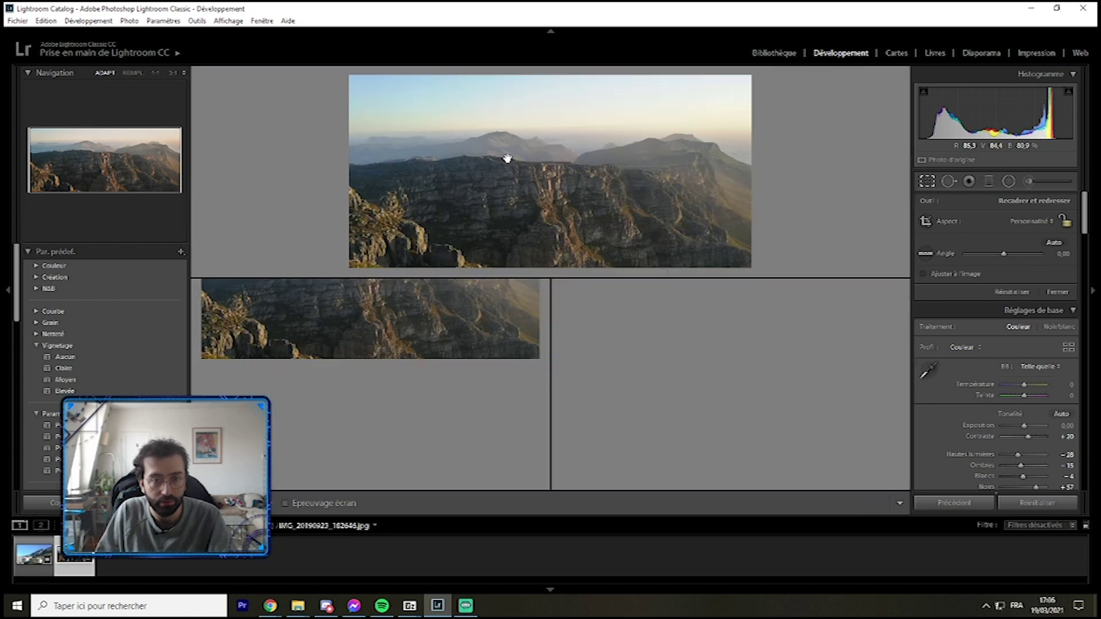
{"action": "key", "text": "ctrl+z"}
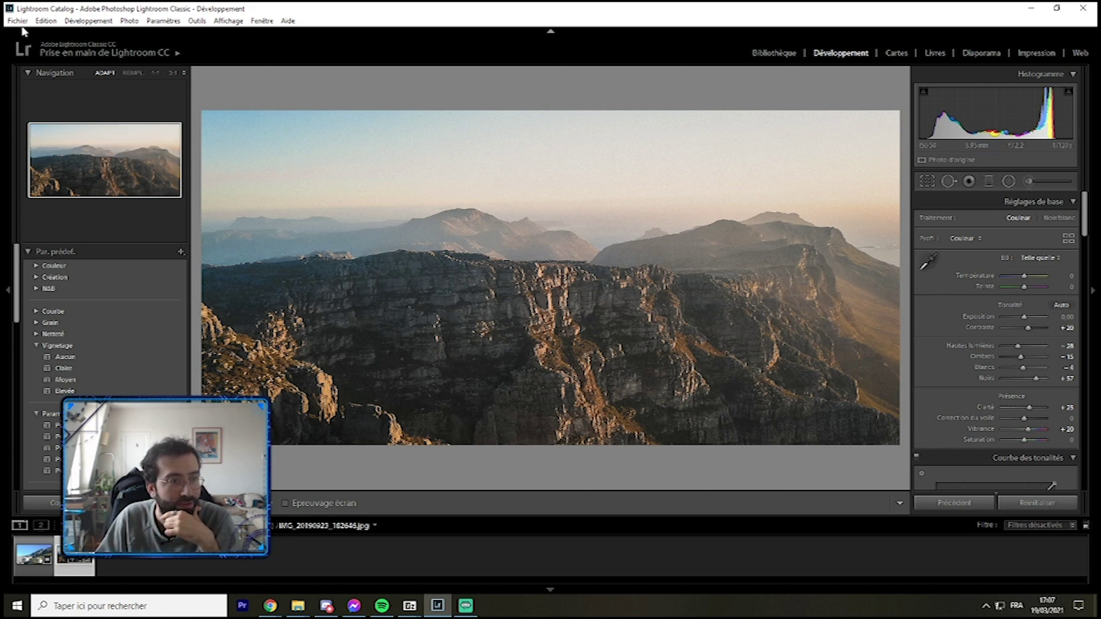
Open the photo of the butterfly on the lavender from its library folder for developing.
{"action": "left_click", "coordinate": [774, 52]}
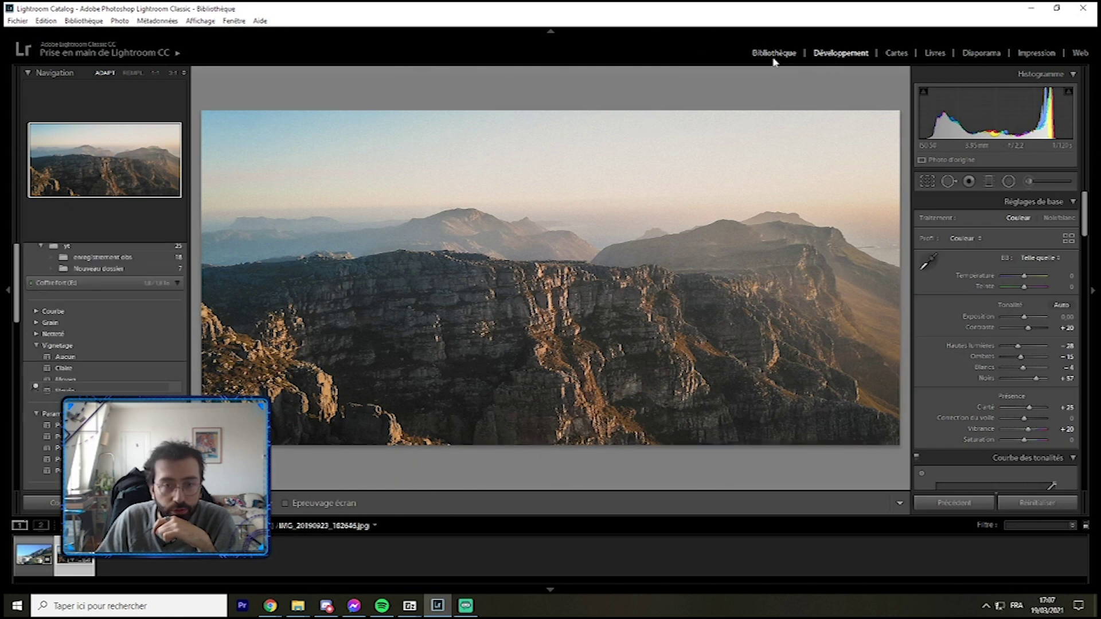
{"action": "left_click", "coordinate": [135, 342]}
{"action": "key", "text": "d"}
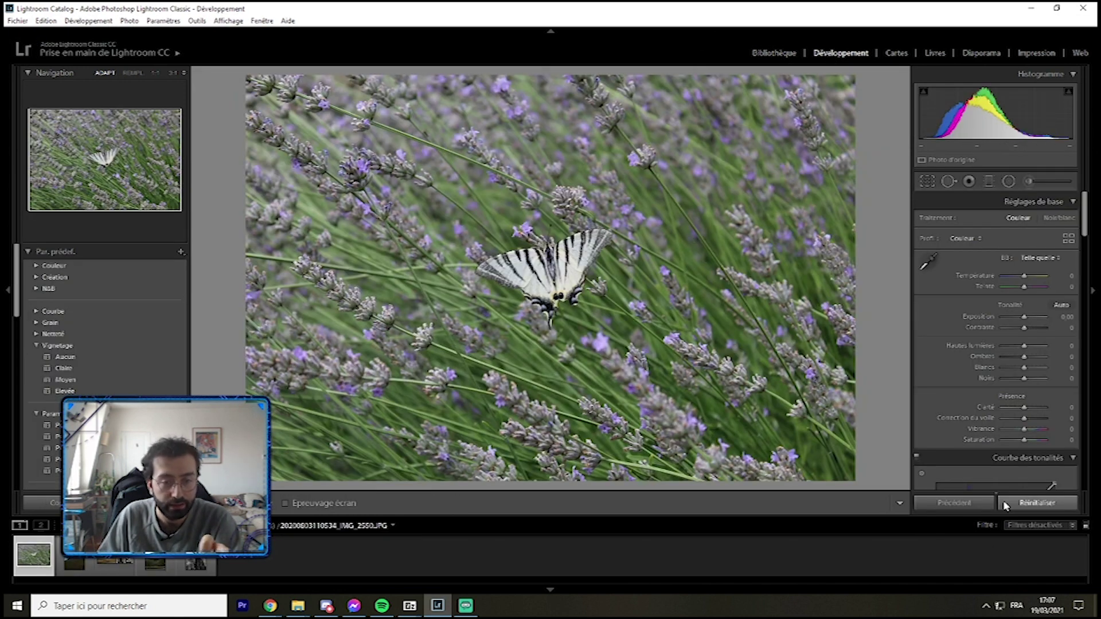
Check the original butterfly photo, and undo the reset to restore its retouched settings.
{"action": "left_click", "coordinate": [527, 253]}
{"action": "left_click", "coordinate": [521, 262]}
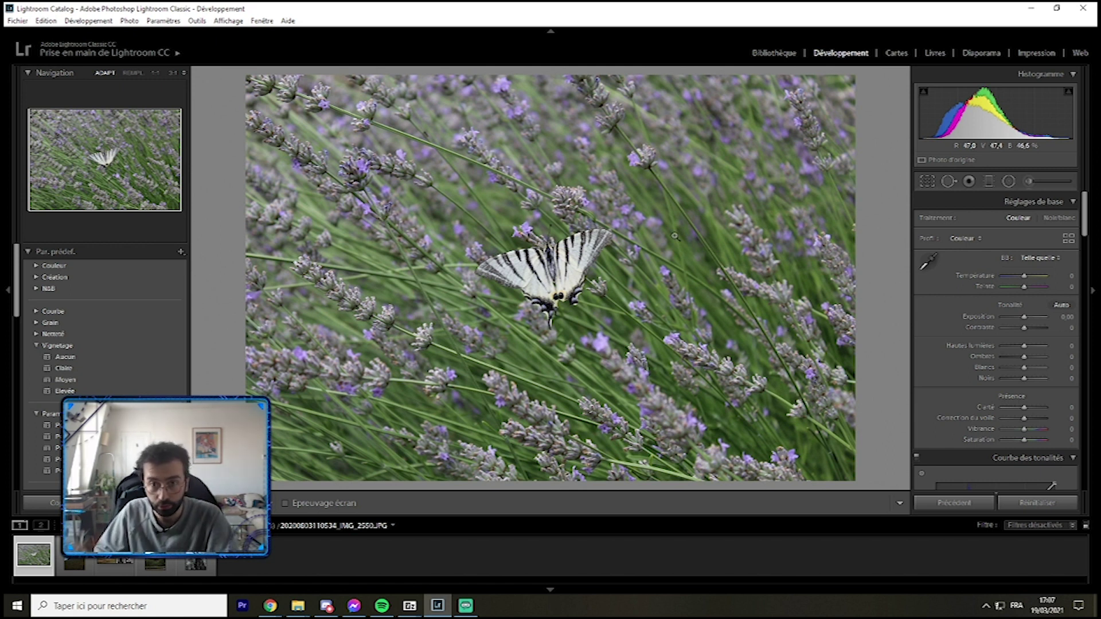
{"action": "key", "text": "ctrl+z"}
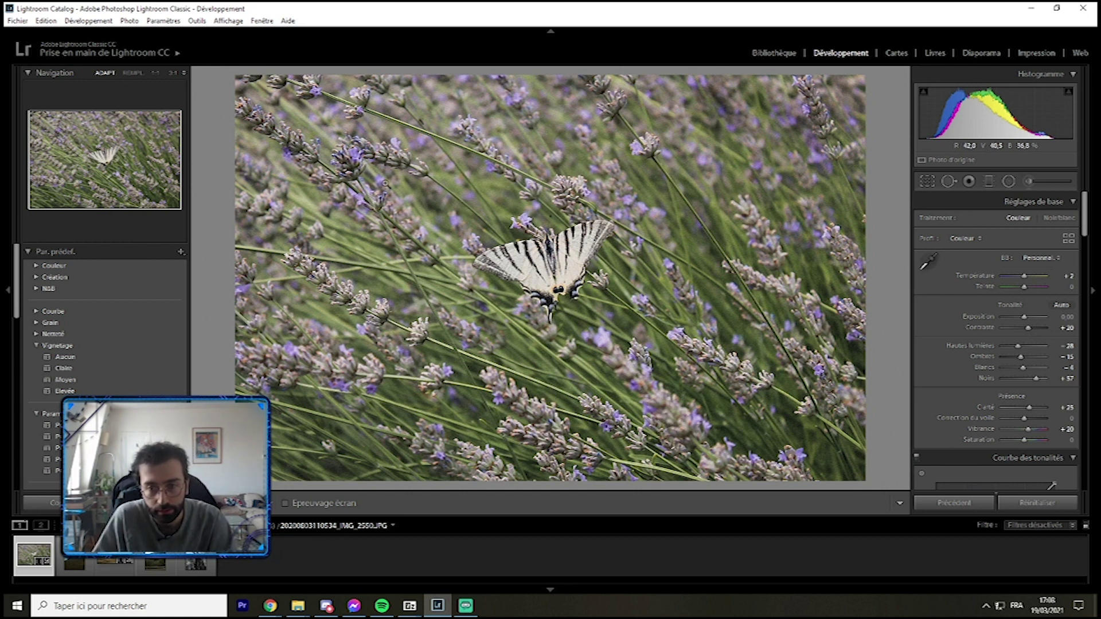
Try setting the saturation of the greens (Vert) to -38 in the butterfly photo, and undo the change.
{"action": "scroll", "coordinate": [930, 364], "scroll_direction": "down", "scroll_amount": 10}
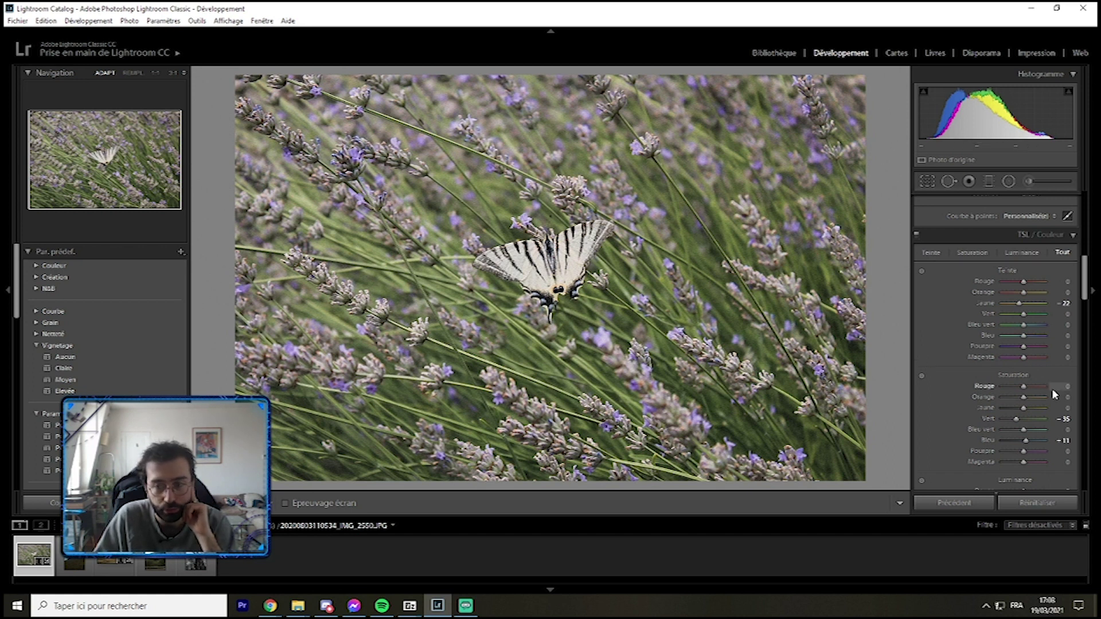
{"action": "left_click_drag", "start_coordinate": [1016, 419], "coordinate": [1015, 419]}
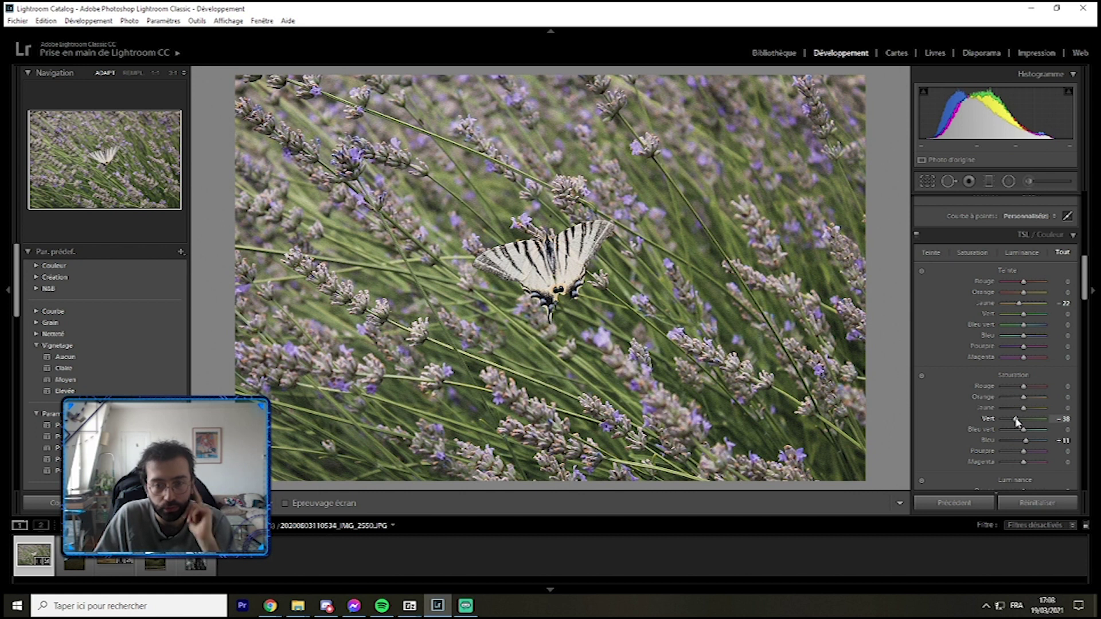
{"action": "key", "text": "ctrl+z"}
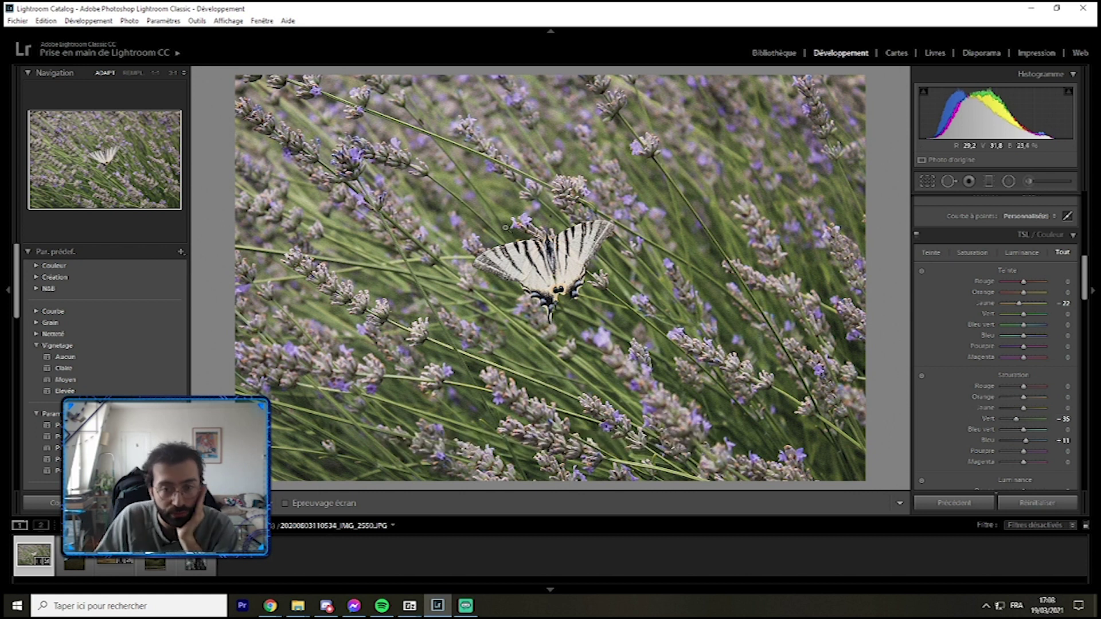
Review the butterfly photo's HSL, sharpening and noise reduction settings, and open the photo of the hut in the hills.
{"action": "scroll", "coordinate": [1016, 413], "scroll_direction": "down", "scroll_amount": 10}
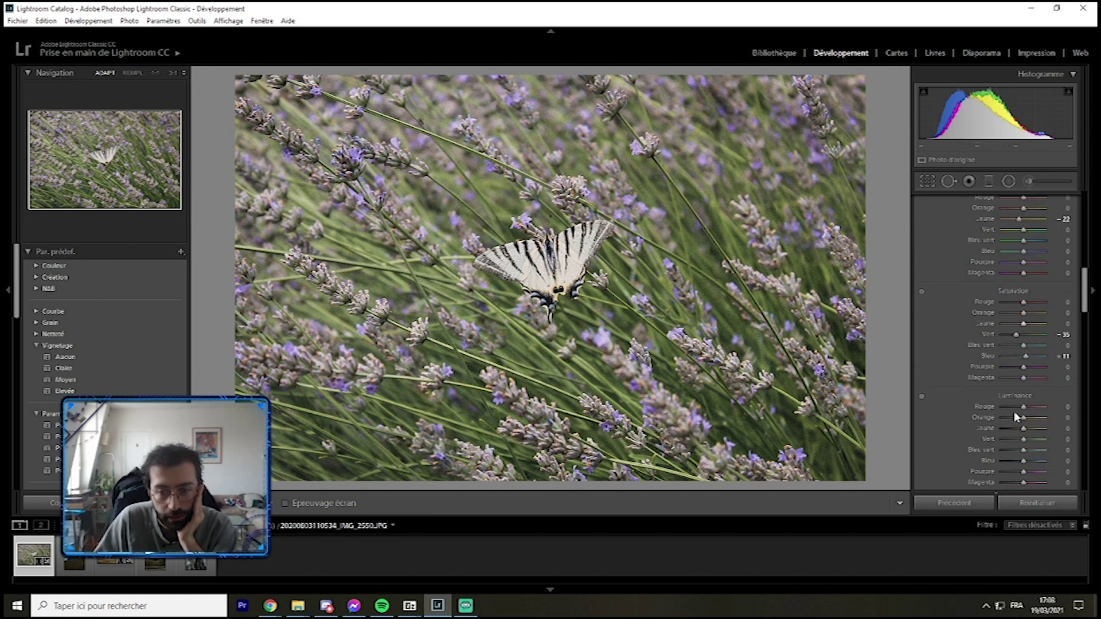
{"action": "scroll", "coordinate": [1013, 412], "scroll_direction": "down", "scroll_amount": 5}
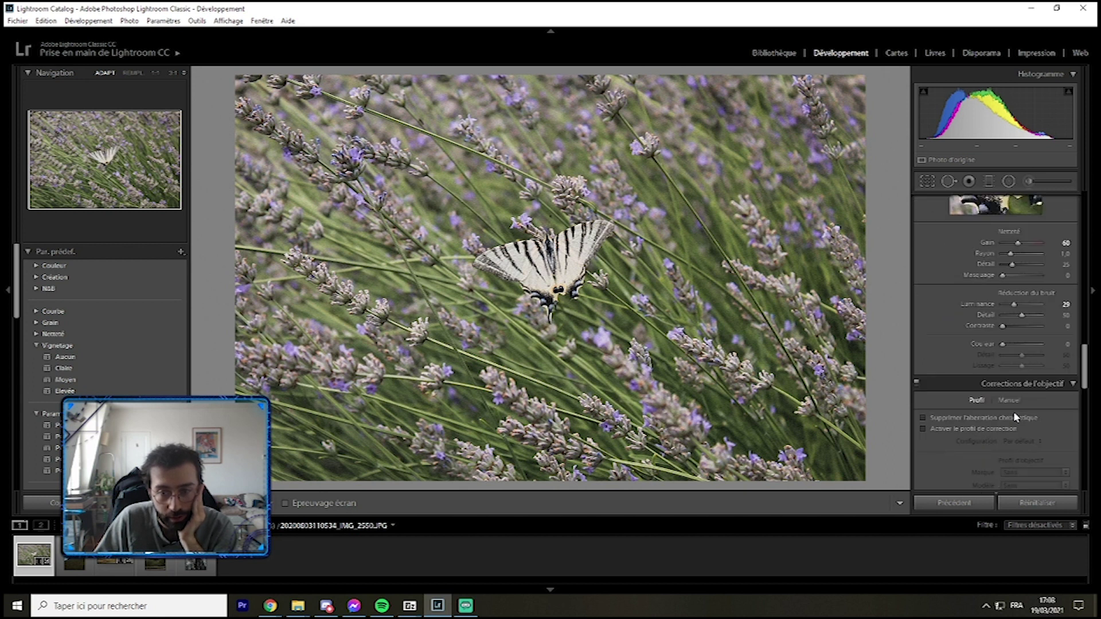
{"action": "scroll", "coordinate": [1013, 411], "scroll_direction": "up", "scroll_amount": 5}
{"action": "scroll", "coordinate": [1011, 417], "scroll_direction": "up", "scroll_amount": 5}
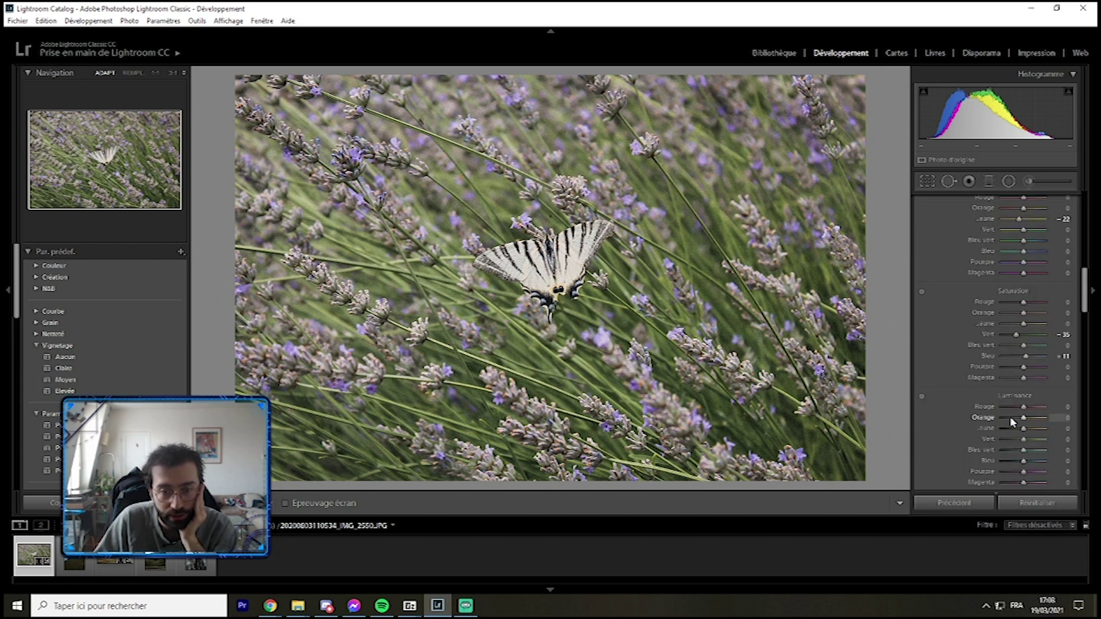
{"action": "scroll", "coordinate": [1012, 419], "scroll_direction": "up", "scroll_amount": 2}
{"action": "scroll", "coordinate": [999, 413], "scroll_direction": "up", "scroll_amount": 6}
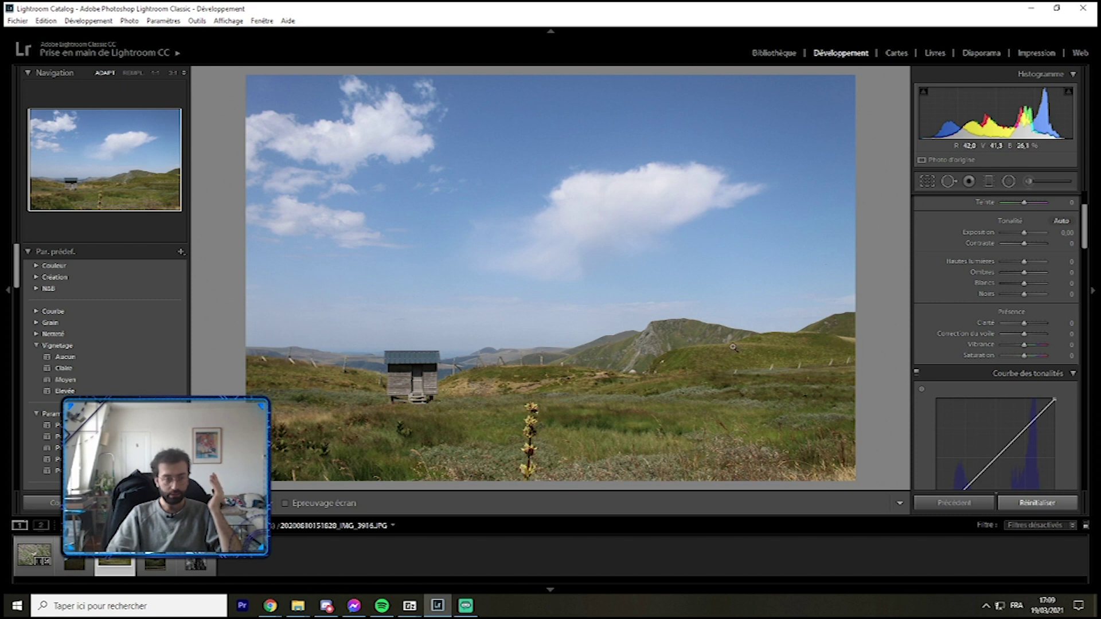
Undo the settings reset on the hut photo, and show its before and after versions one above the other.
{"action": "left_click", "coordinate": [46, 20]}
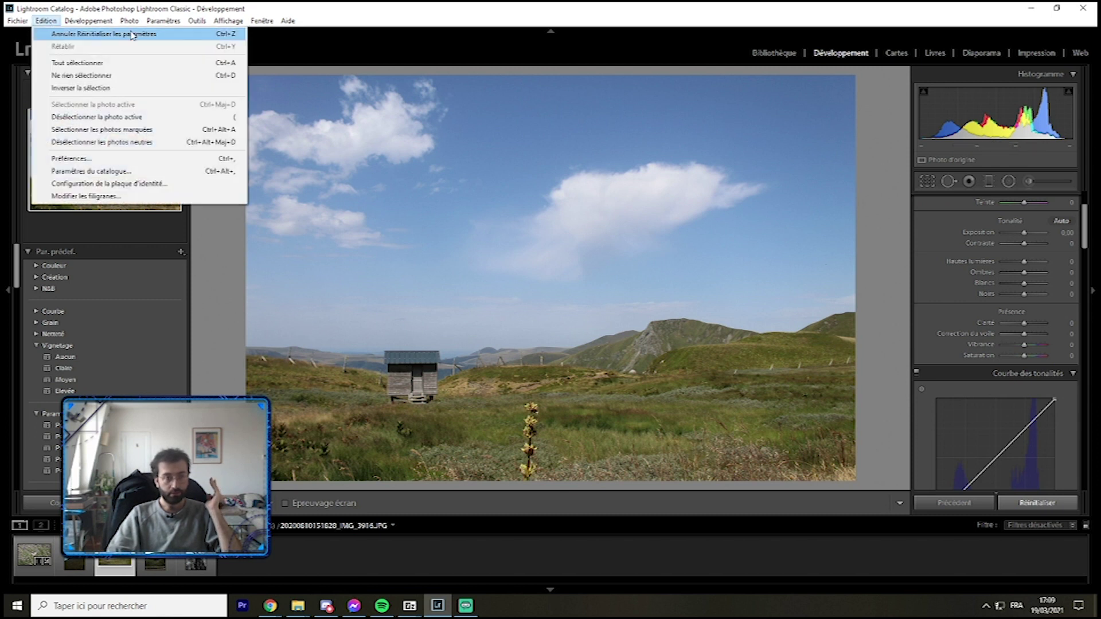
{"action": "left_click", "coordinate": [63, 34]}
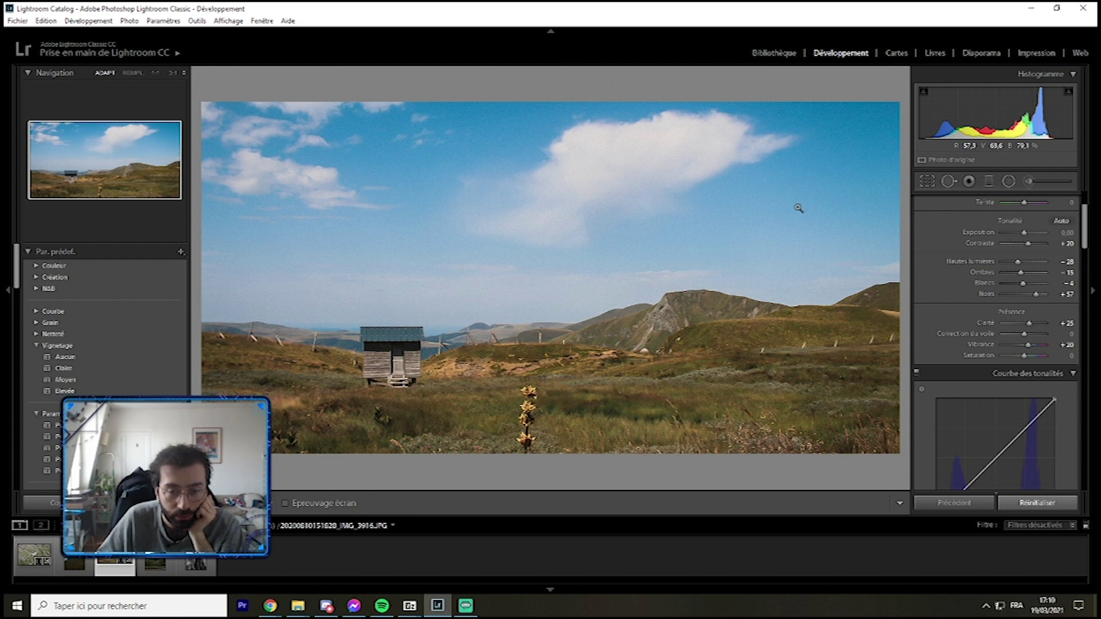
{"action": "key", "text": "alt+y"}
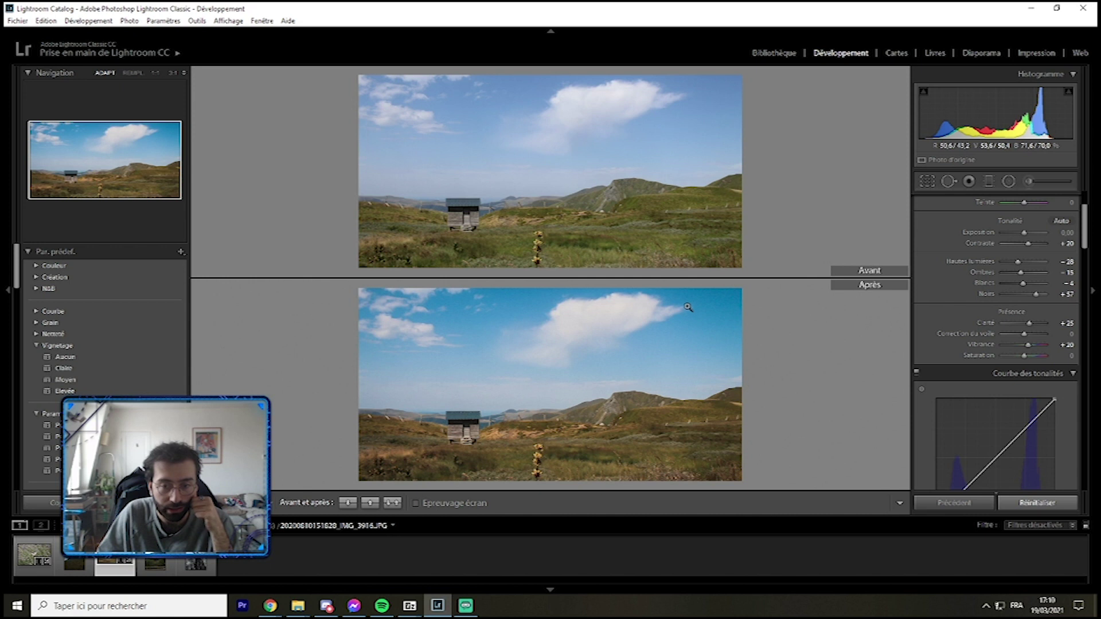
Review the hut photo's HSL settings, and return to the library to show the photo of the motorbike under the roof.
{"action": "scroll", "coordinate": [952, 334], "scroll_direction": "down", "scroll_amount": 3}
{"action": "scroll", "coordinate": [952, 338], "scroll_direction": "down", "scroll_amount": 5}
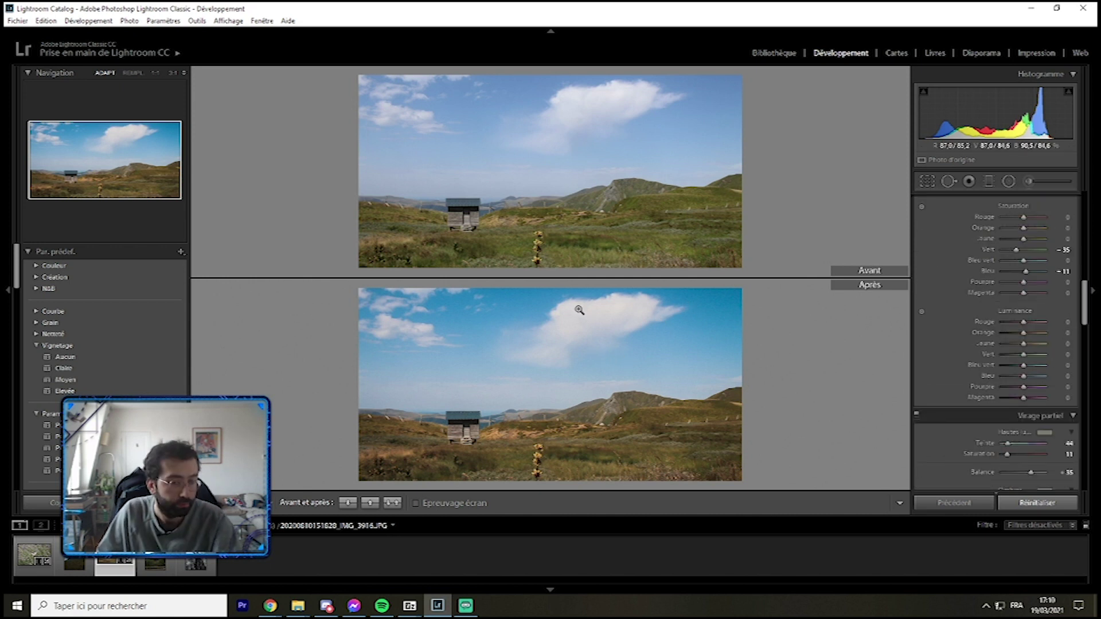
{"action": "left_click", "coordinate": [770, 55]}
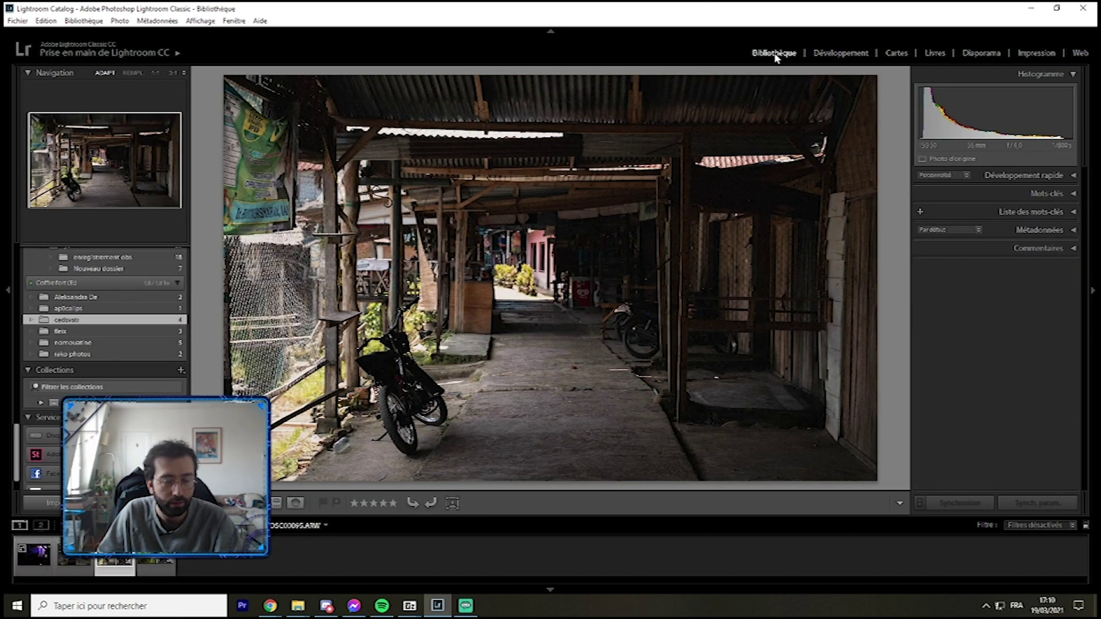
Open the photo of the motorbike under the roof for development and reset its settings to show the original version.
{"action": "left_click", "coordinate": [827, 55]}
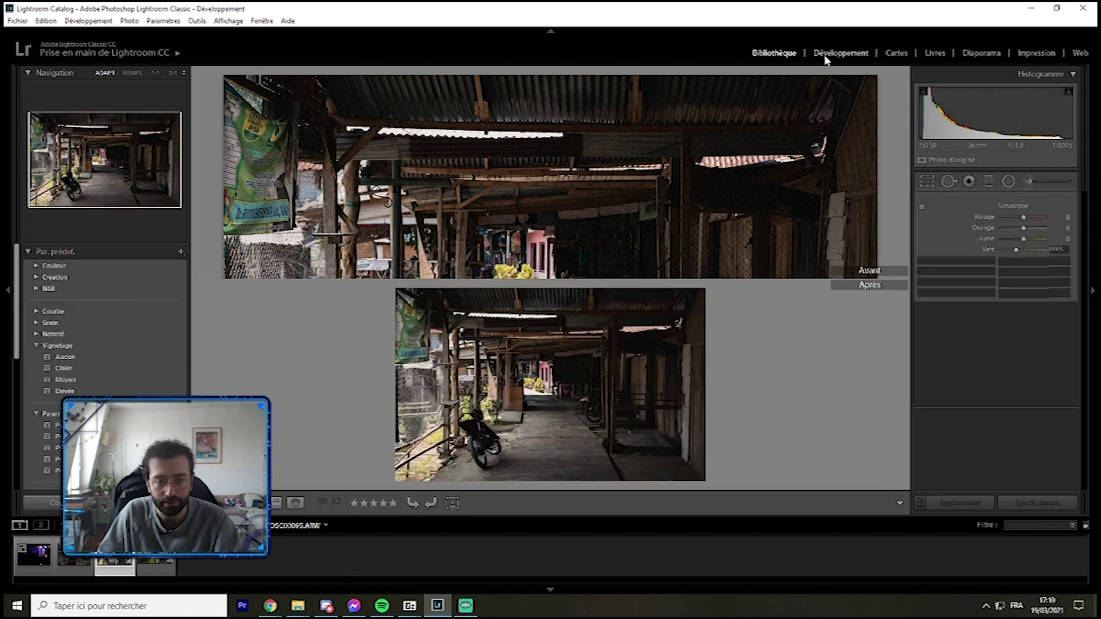
{"action": "left_click", "coordinate": [1031, 505]}
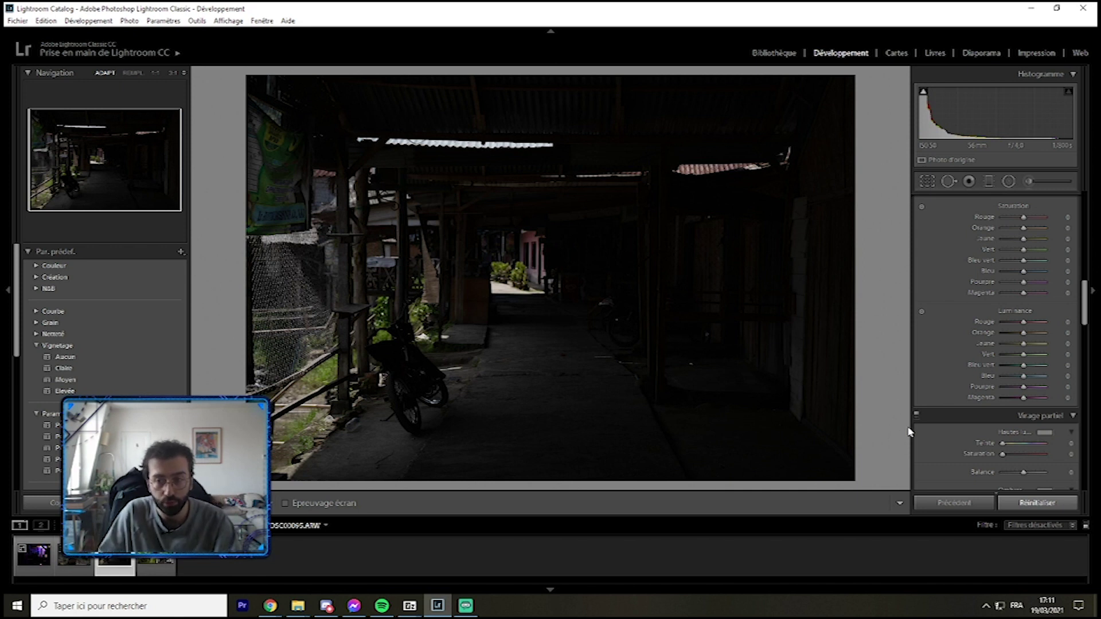
{"action": "scroll", "coordinate": [969, 368], "scroll_direction": "up", "scroll_amount": 8}
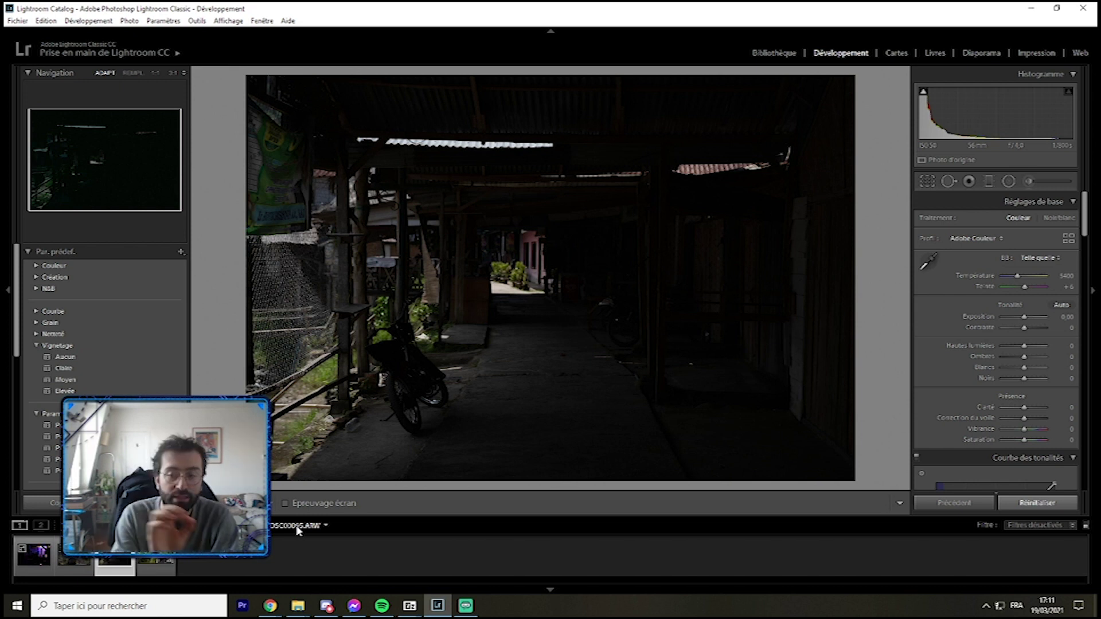
Undo the settings reset on the motorbike photo.
{"action": "key", "text": "ctrl+z"}
{"action": "left_click", "coordinate": [46, 21]}
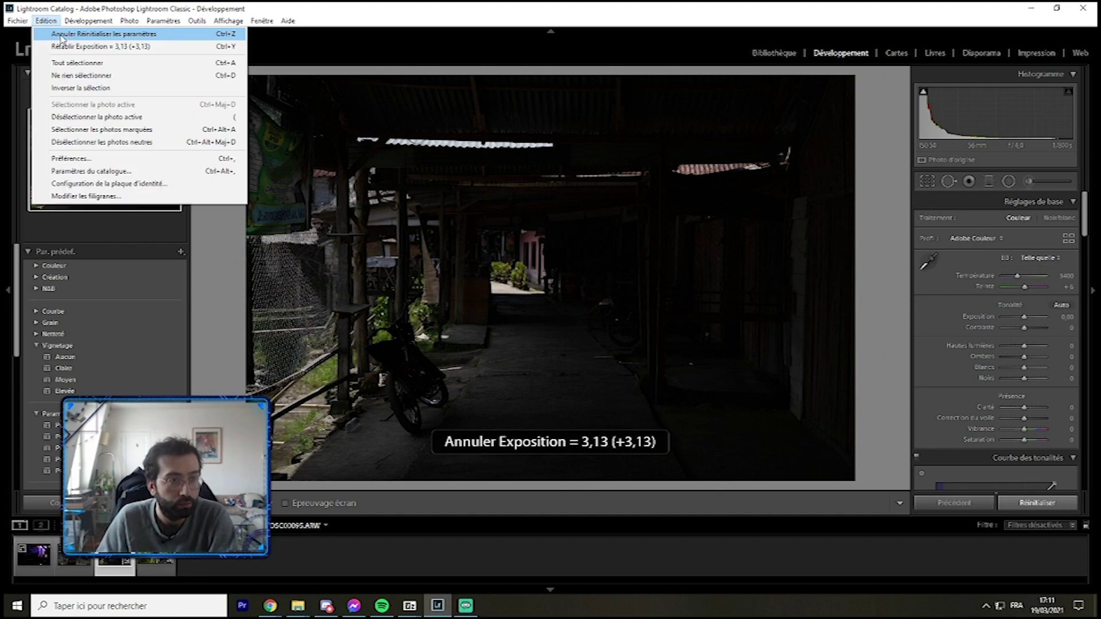
{"action": "left_click", "coordinate": [63, 36]}
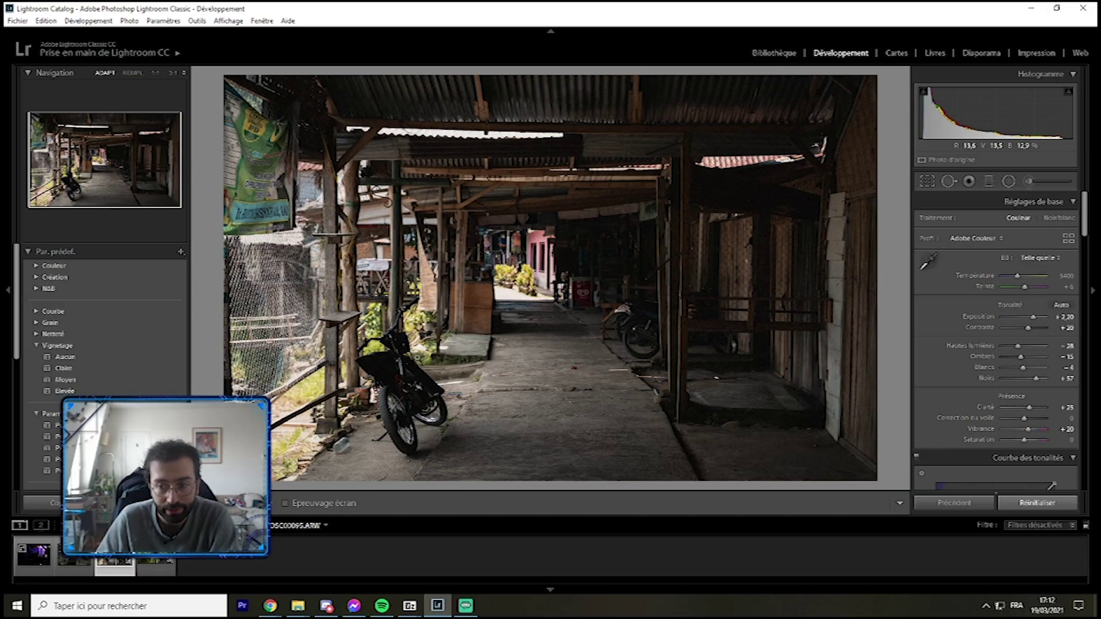
Review the motorbike photo's HSL, sharpening, noise reduction, vignette, grain and calibration settings.
{"action": "scroll", "coordinate": [1008, 351], "scroll_direction": "down", "scroll_amount": 8}
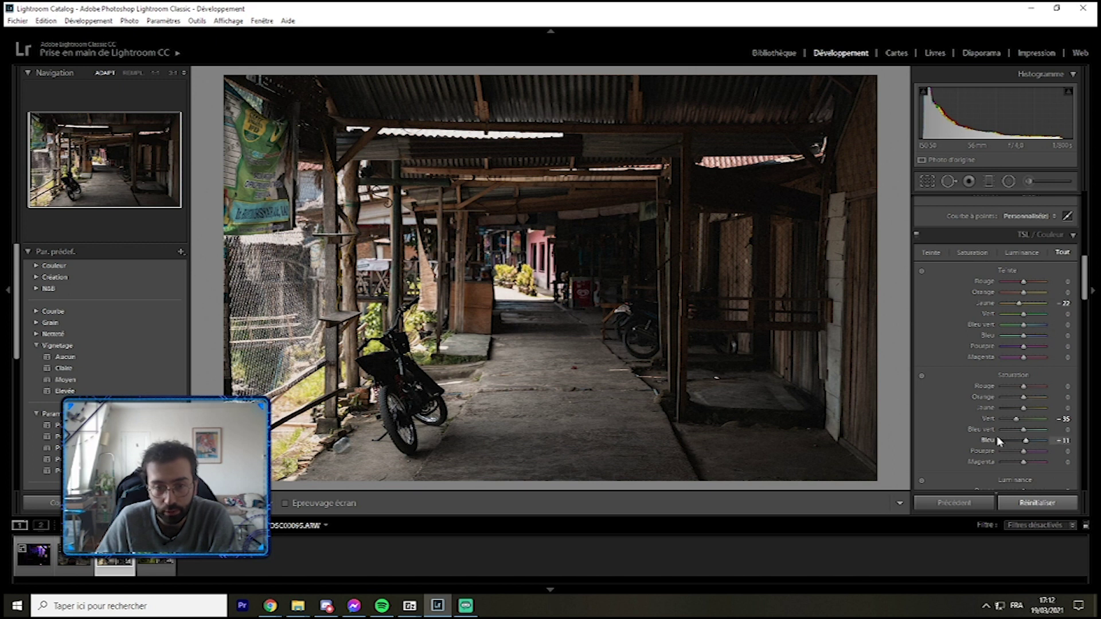
{"action": "scroll", "coordinate": [975, 407], "scroll_direction": "down", "scroll_amount": 10}
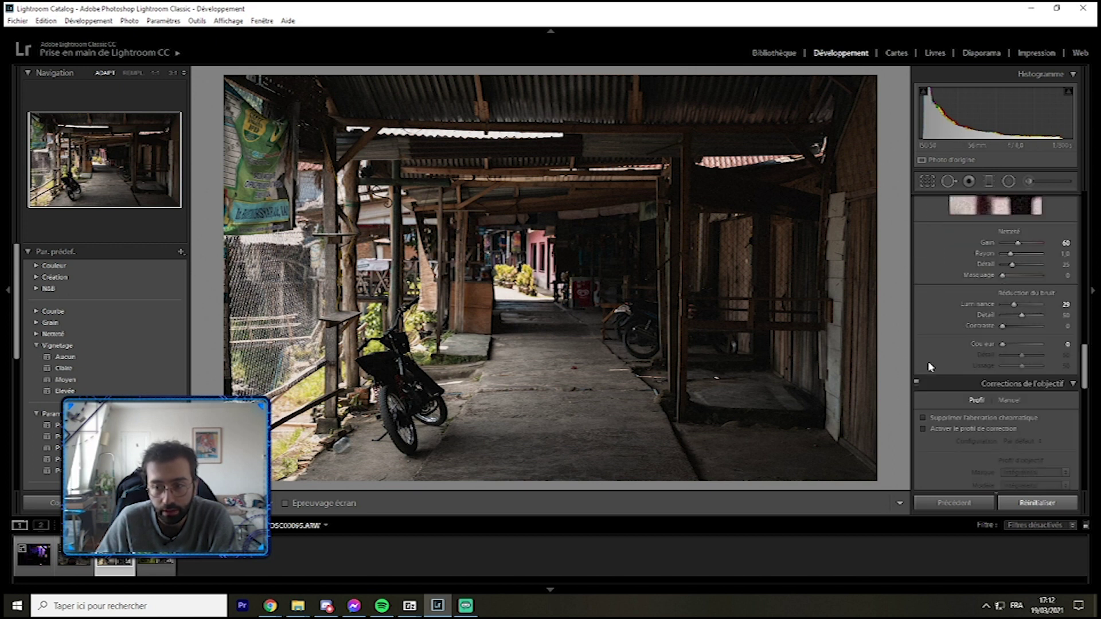
{"action": "scroll", "coordinate": [1047, 319], "scroll_direction": "down", "scroll_amount": 6}
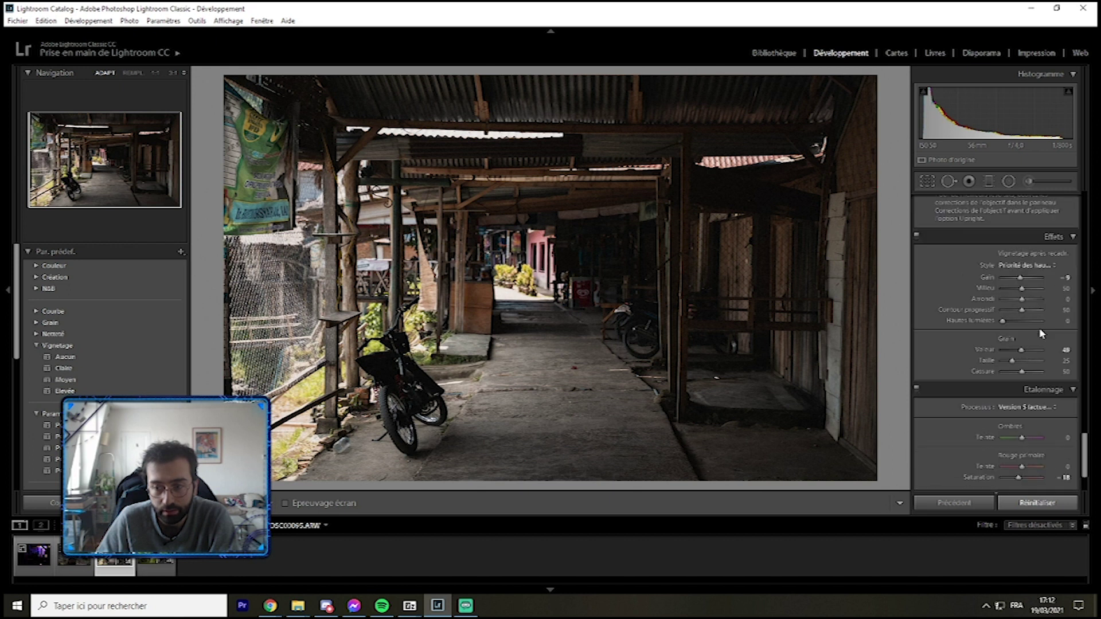
{"action": "scroll", "coordinate": [1083, 362], "scroll_direction": "down", "scroll_amount": 3}
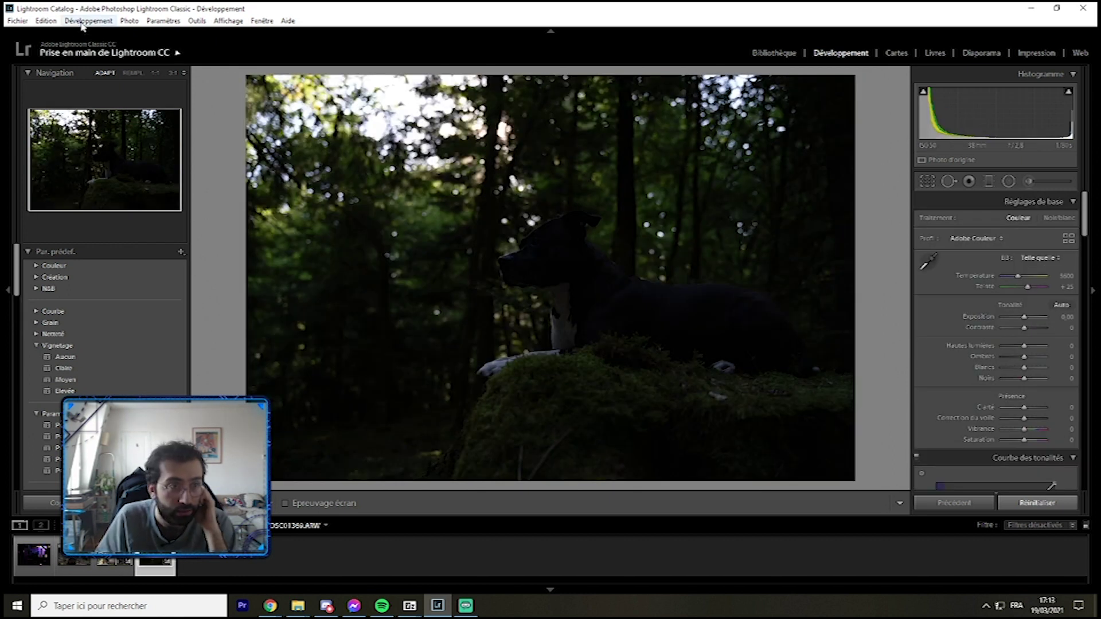
Undo the settings reset on the photo of the dog in the forest.
{"action": "left_click", "coordinate": [54, 22]}
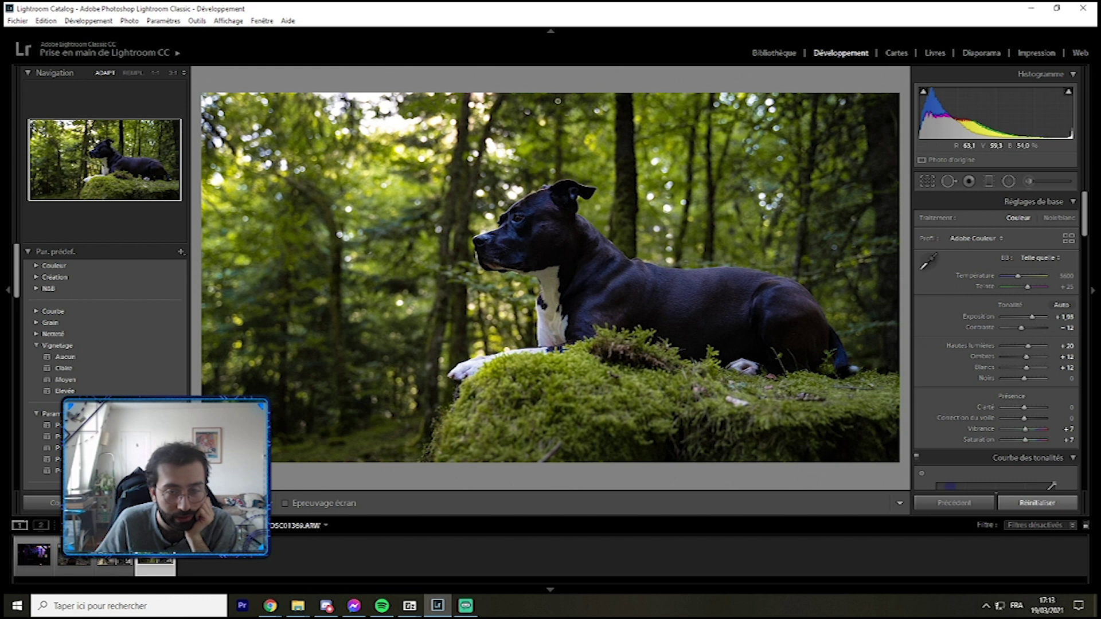
{"action": "left_click_drag", "start_coordinate": [512, 233], "coordinate": [620, 209]}
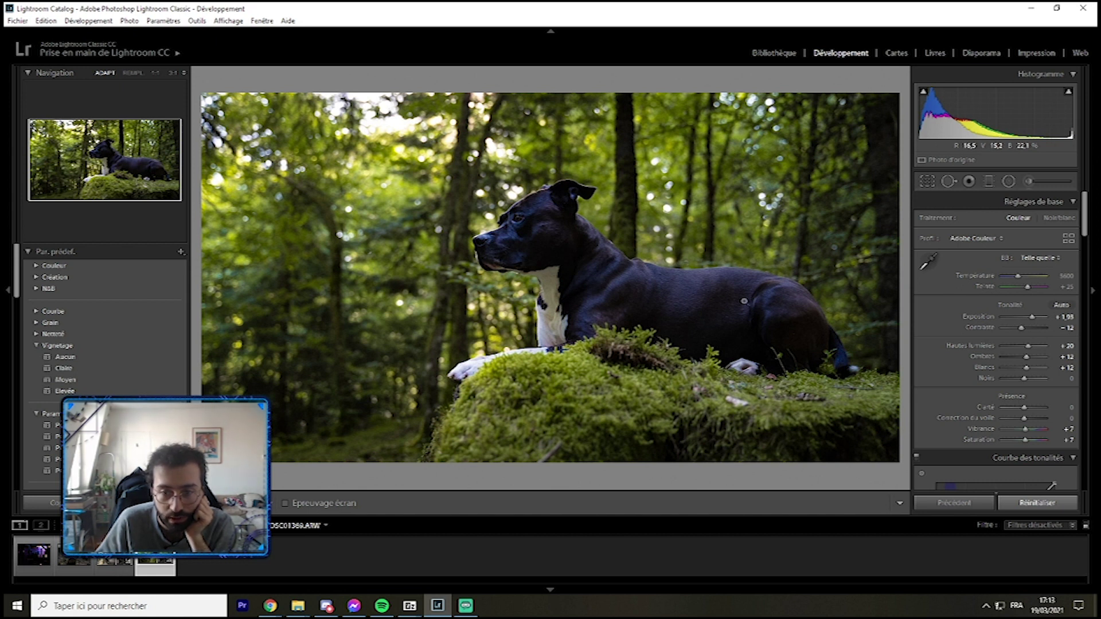
Review the dog photo's HSL settings, and set the hue (Teinte) of the greens (Vert) to -22.
{"action": "scroll", "coordinate": [1001, 350], "scroll_direction": "down", "scroll_amount": 10}
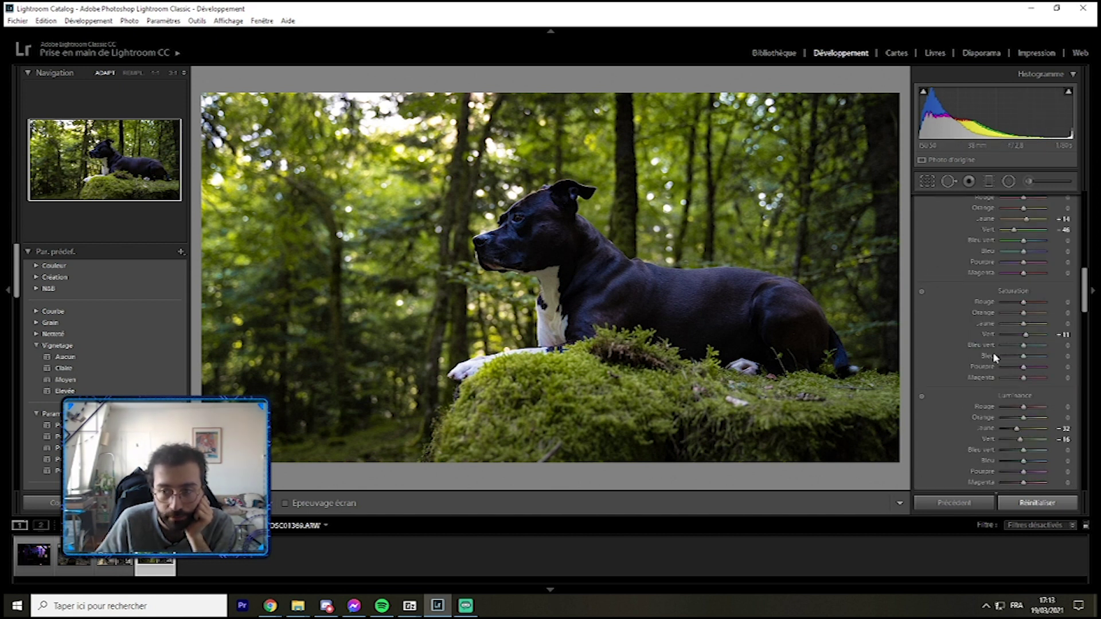
{"action": "scroll", "coordinate": [993, 352], "scroll_direction": "up", "scroll_amount": 3}
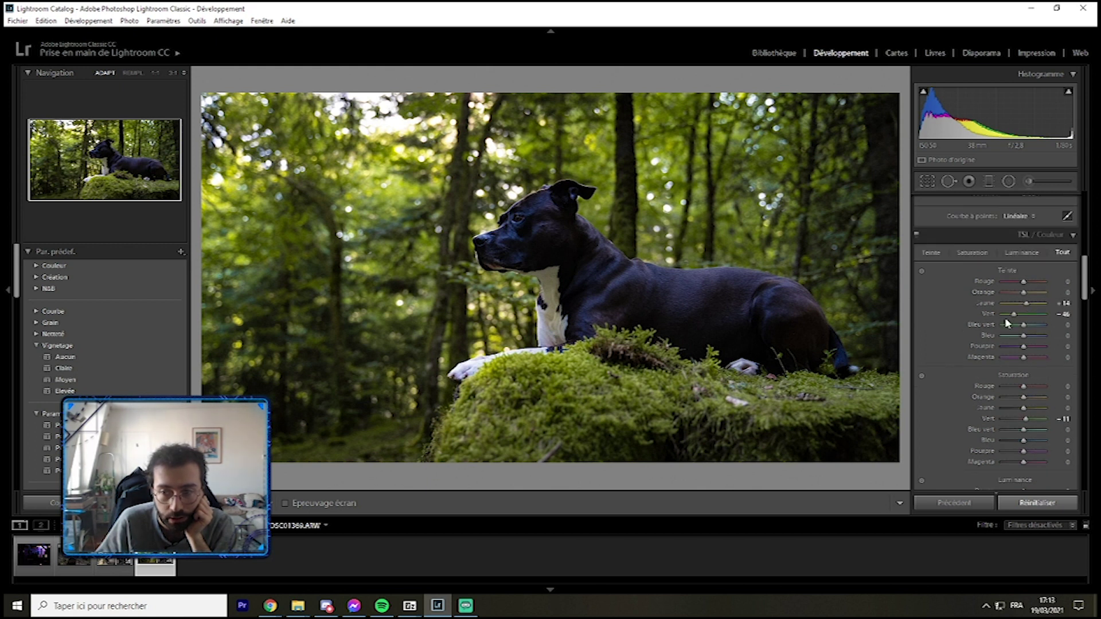
{"action": "mouse_move", "coordinate": [1015, 317]}
{"action": "left_mouse_down"}
{"action": "mouse_move", "coordinate": [1039, 318]}
{"action": "mouse_move", "coordinate": [1012, 318]}
{"action": "left_mouse_up"}
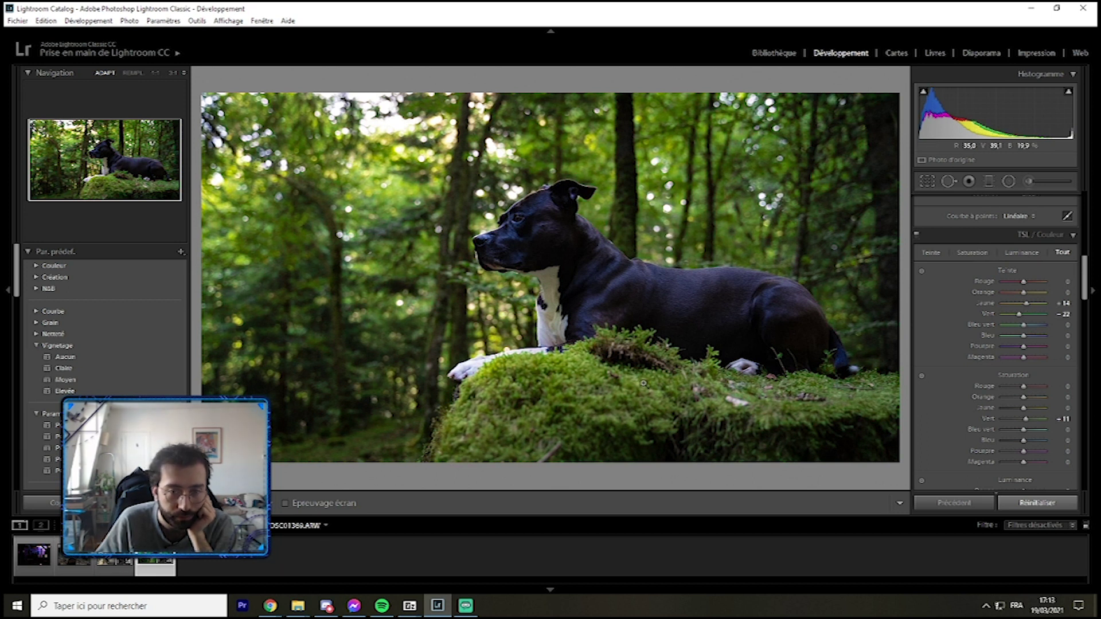